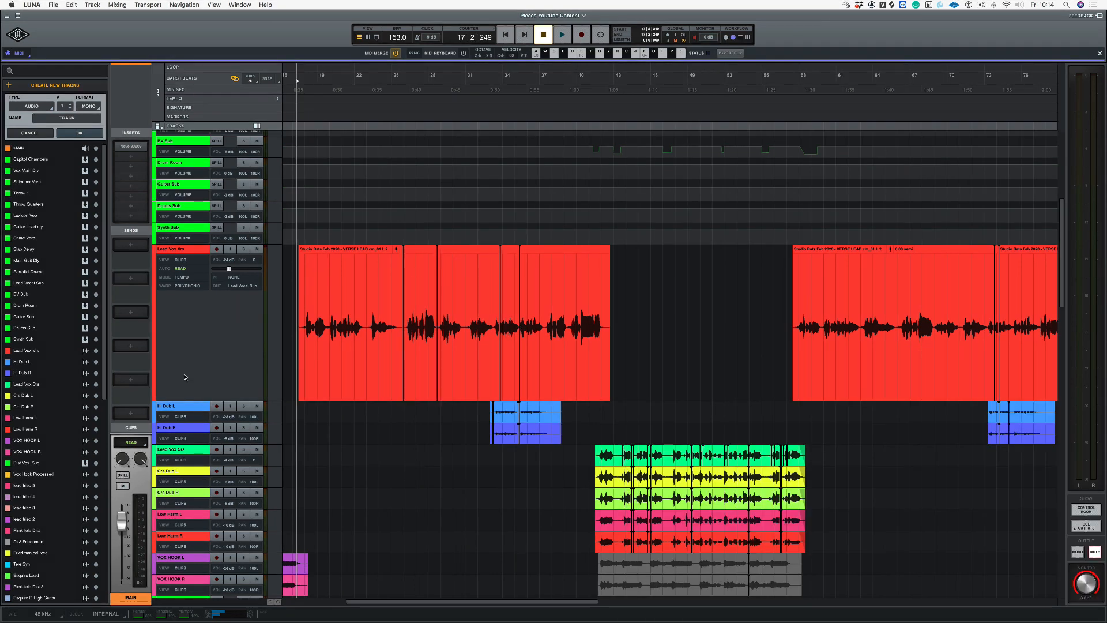
# Step: Select the Lead Vox Vrs track and play the verse to hear the lead vocal in the mix
pyautogui.click(190, 251)
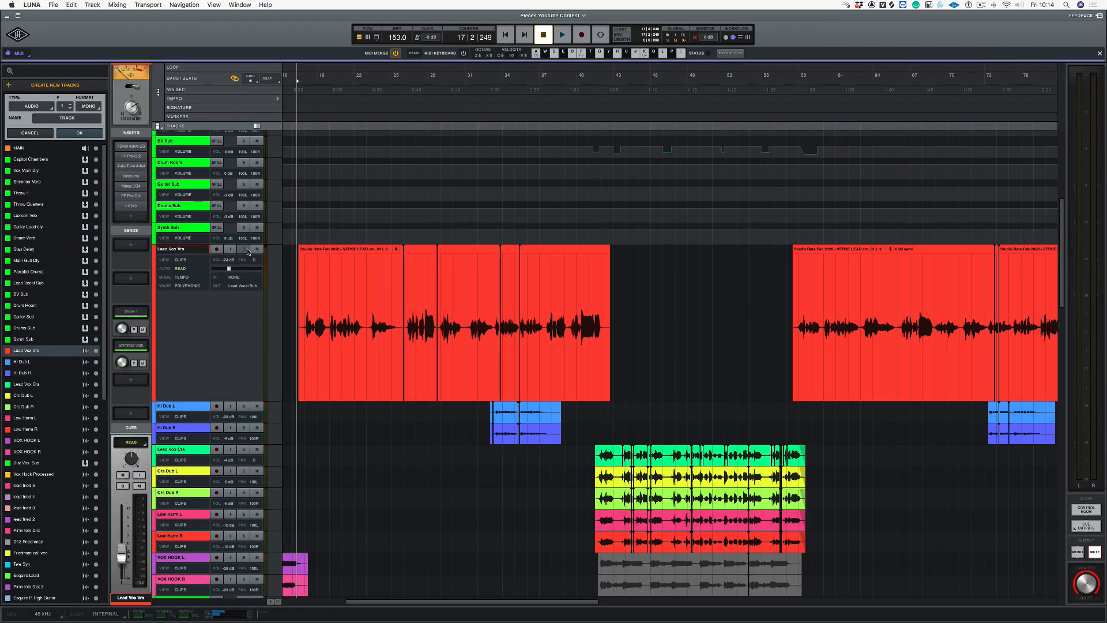
pyautogui.press('space')
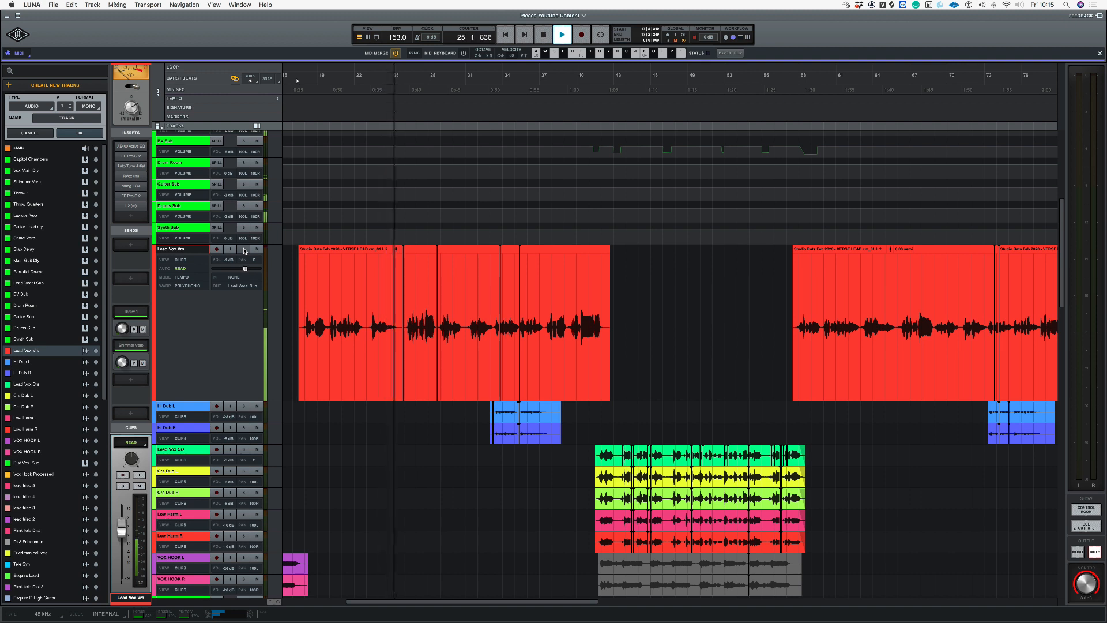
pyautogui.press('space')
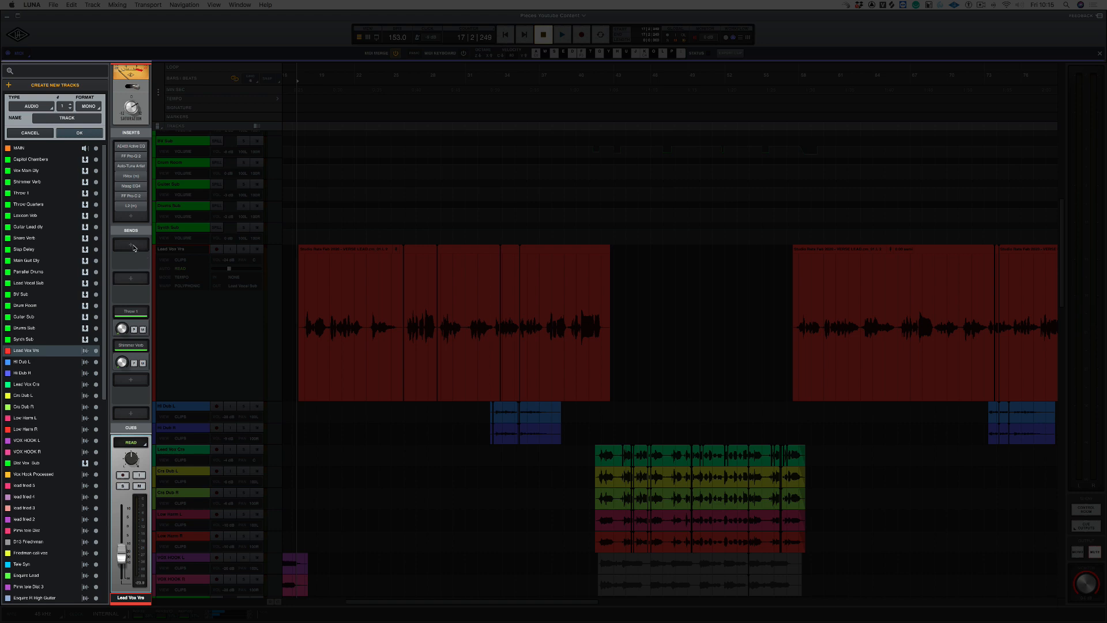
# Step: Route send 1 of the Lead Vox Vrs track to a new stereo Neve Summing bus named Main Vocl Reverb
pyautogui.click(128, 248)
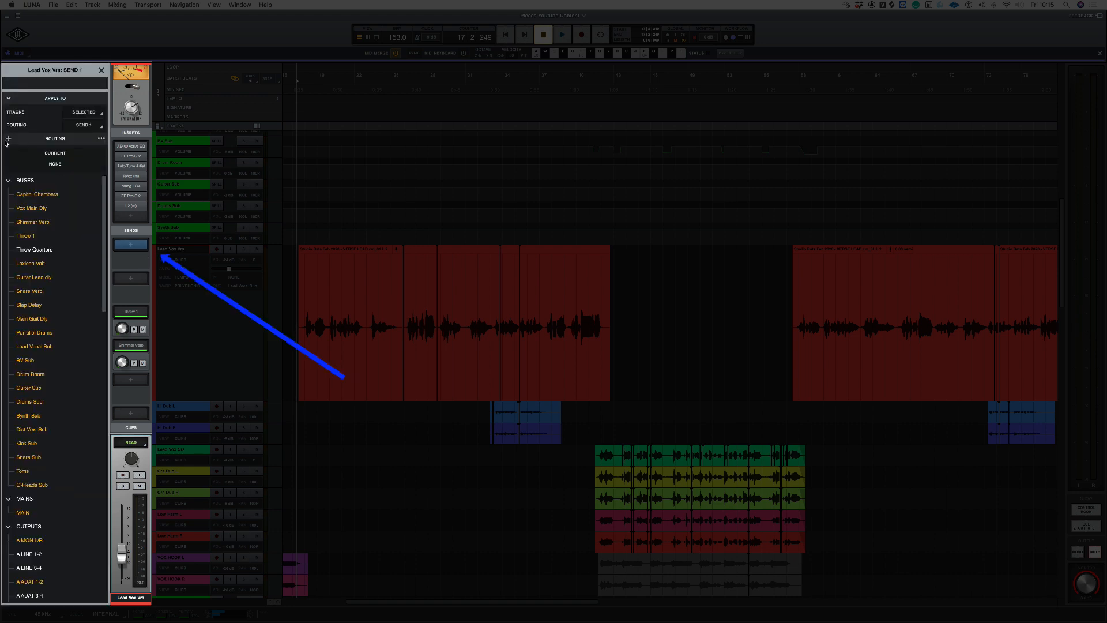
pyautogui.click(8, 139)
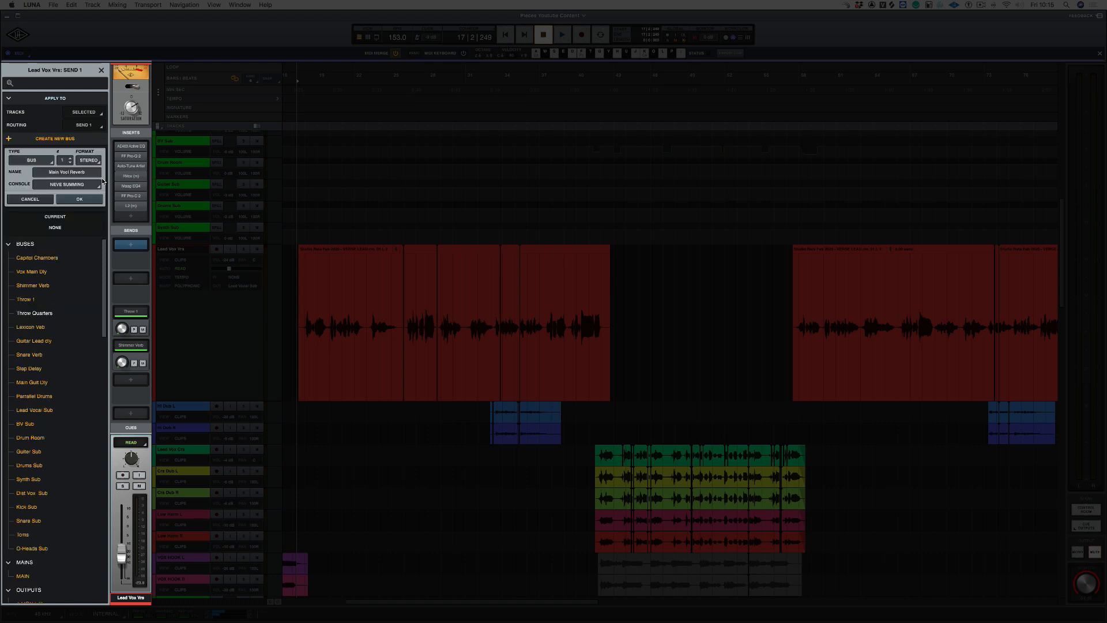
pyautogui.click(79, 199)
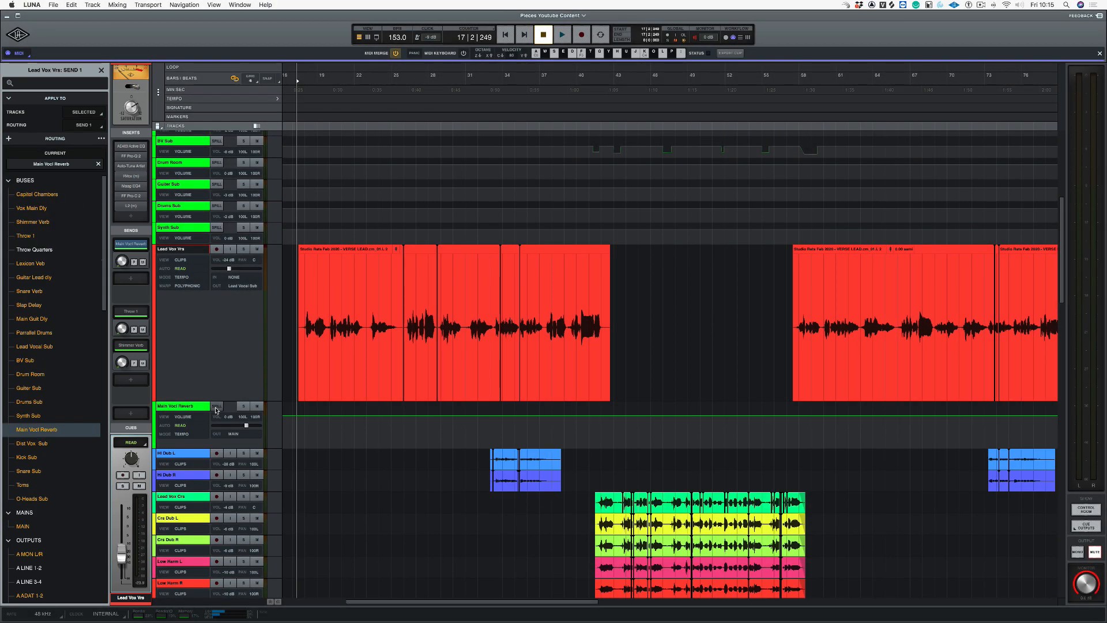
# Step: Add the Lexicon 224 reverb to the first insert of the Main Vocl Reverb bus
pyautogui.click(185, 407)
pyautogui.click(130, 148)
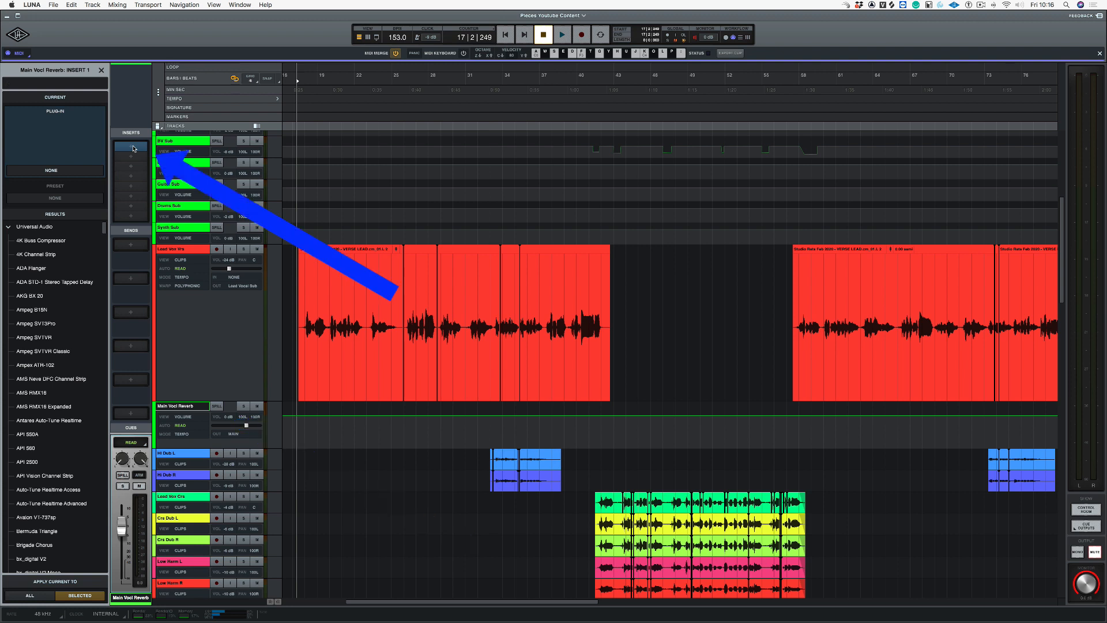
pyautogui.write('lexic')
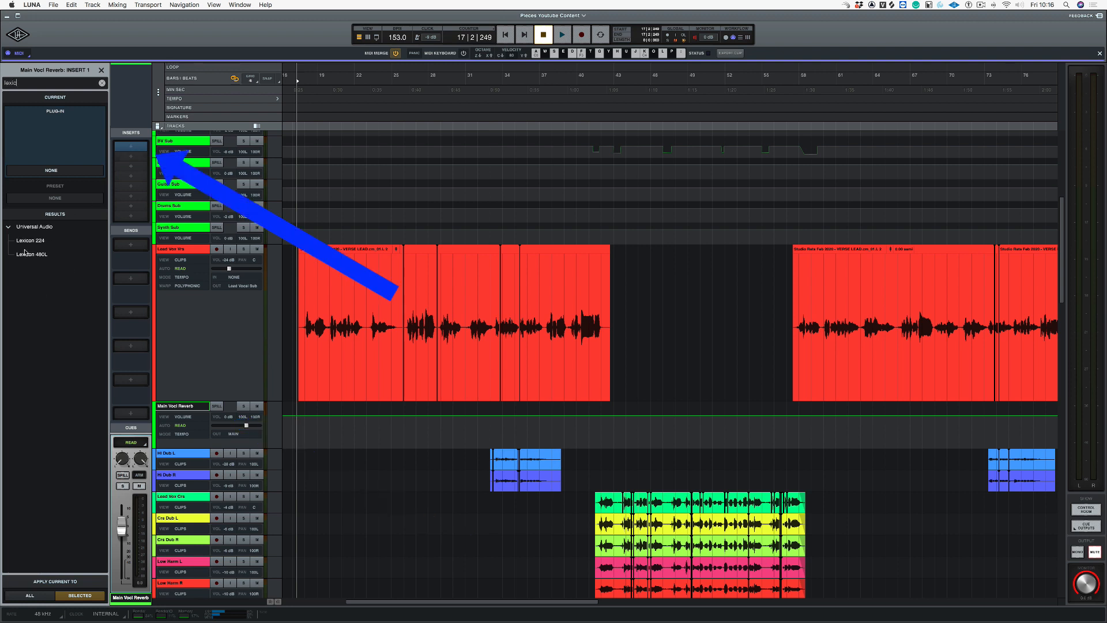
pyautogui.click(30, 239)
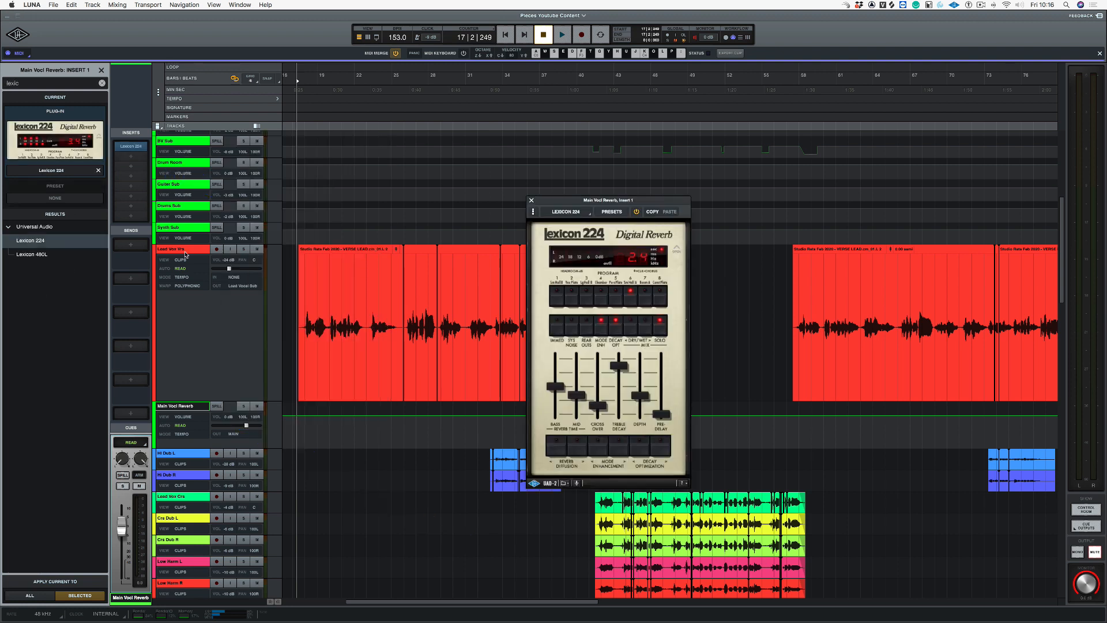
# Step: Solo the Lead Vox Vrs track and switch the Lexicon 224 to program 2, Voc Plate, while auditioning the vocal
pyautogui.click(186, 254)
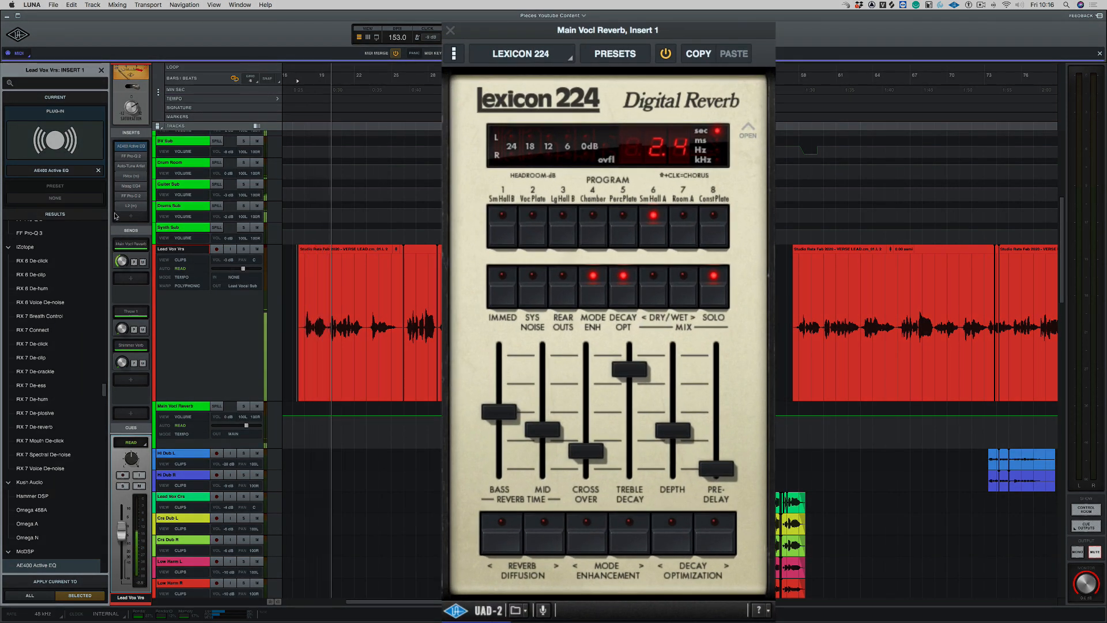
pyautogui.click(244, 249)
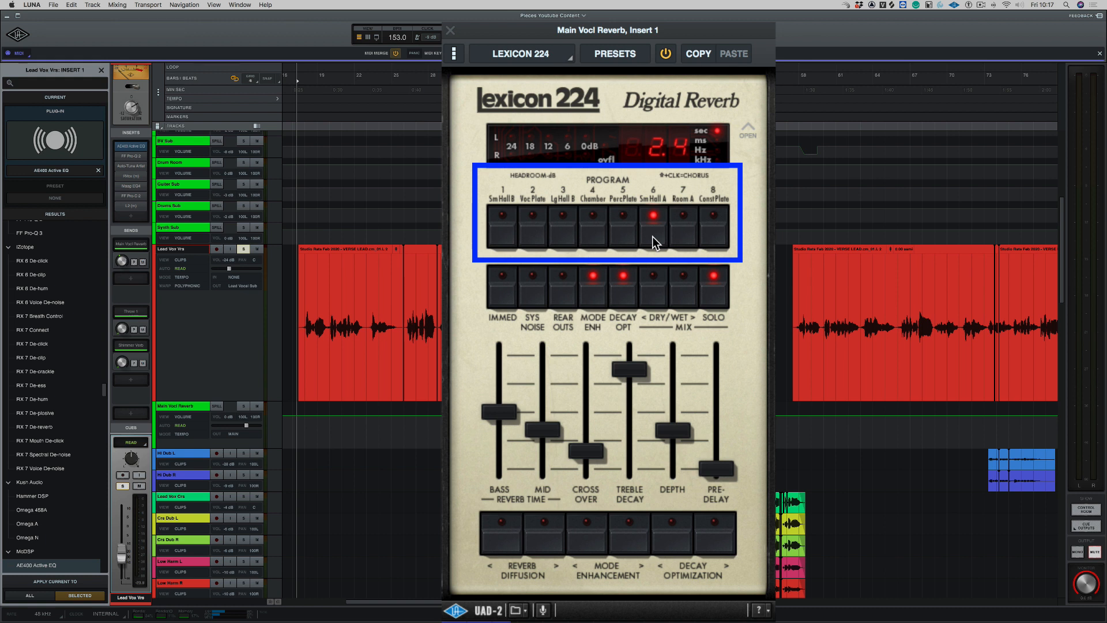
pyautogui.click(529, 231)
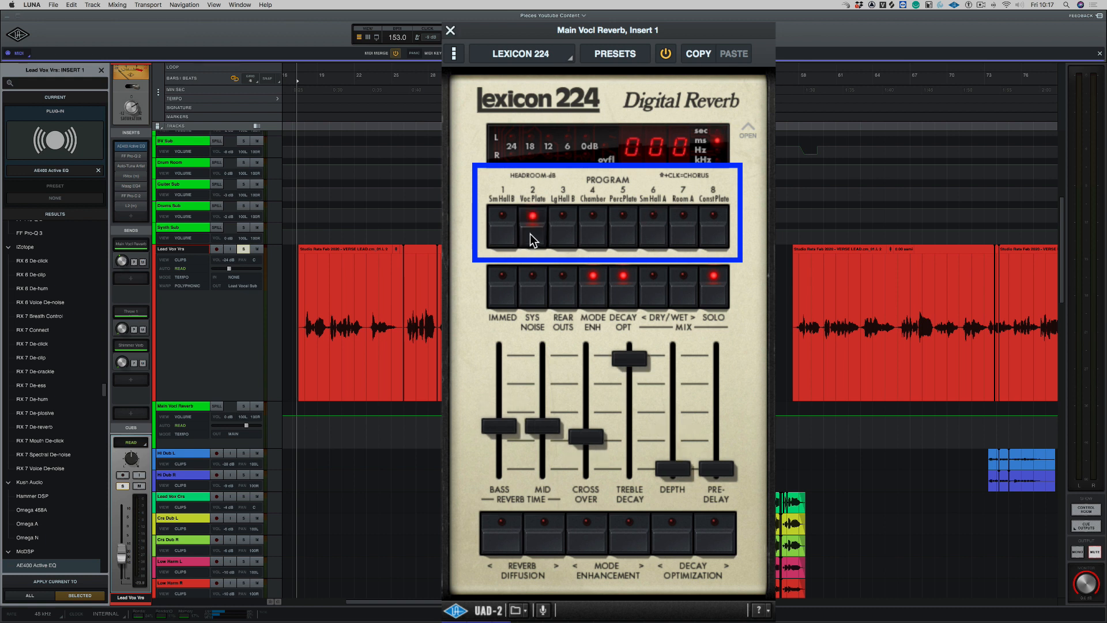
pyautogui.press('space')
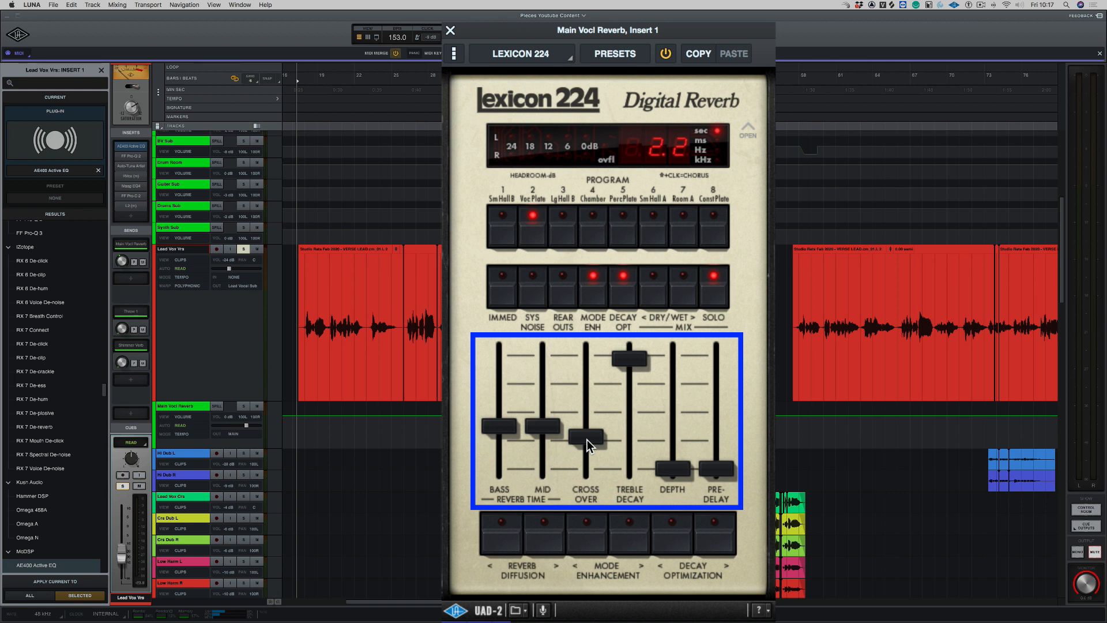
# Step: Raise the Lexicon 224's crossover and pre-delay and lower its treble decay, and close the plug-in window
pyautogui.moveTo(589, 437)
pyautogui.mouseDown()
pyautogui.moveTo(589, 417)
pyautogui.moveTo(586, 426)
pyautogui.mouseUp()
pyautogui.moveTo(633, 362); pyautogui.dragTo(625, 410)
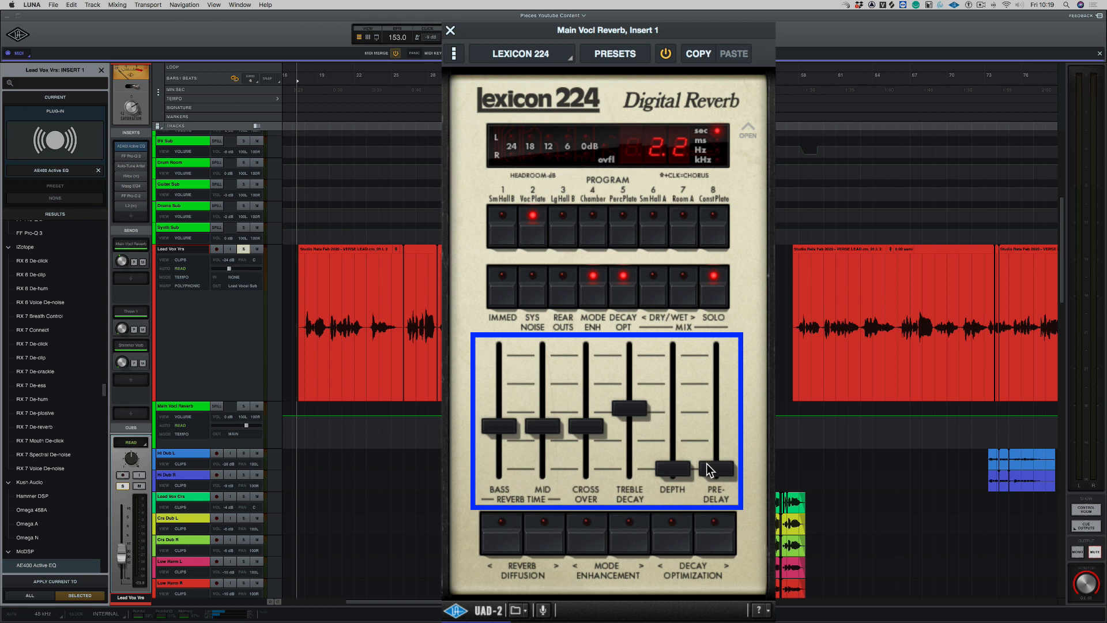
pyautogui.moveTo(709, 475); pyautogui.dragTo(728, 318)
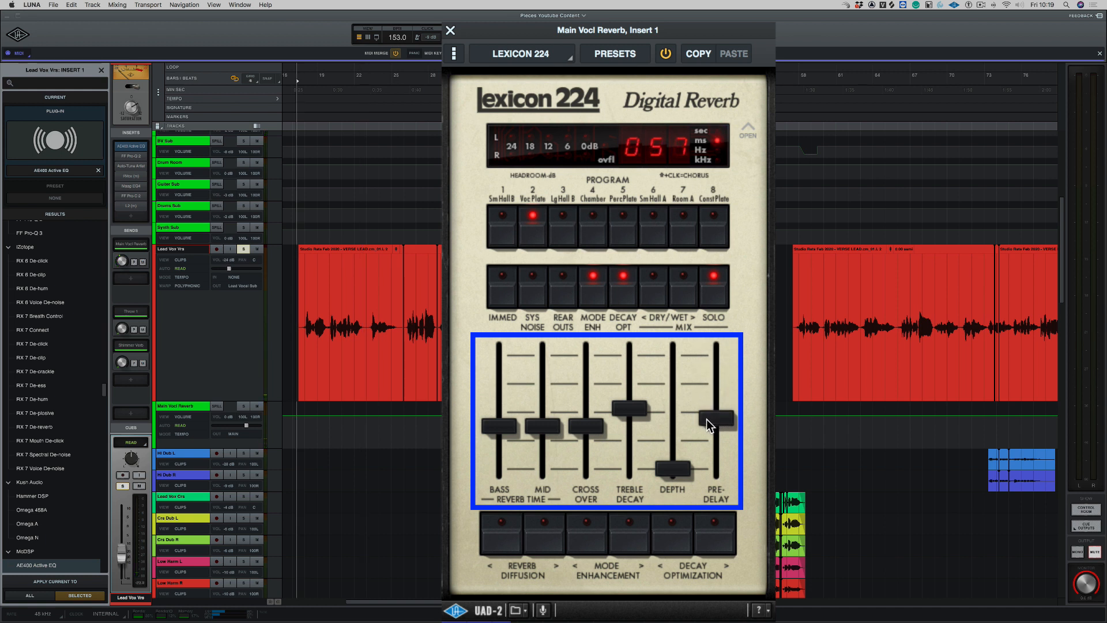
pyautogui.moveTo(703, 435); pyautogui.dragTo(725, 442)
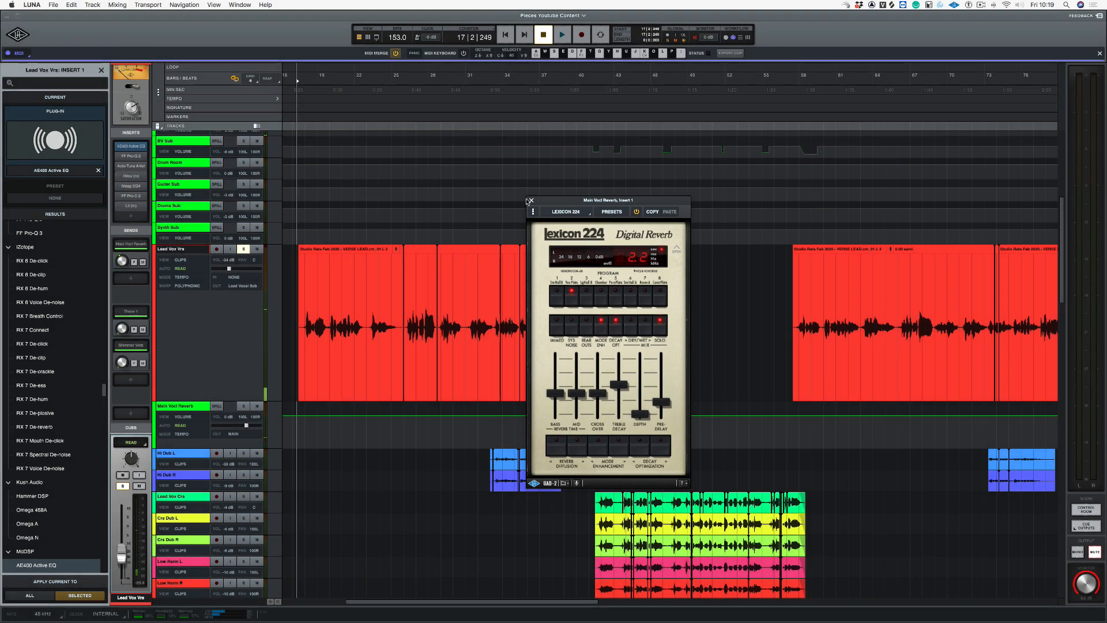
pyautogui.click(530, 201)
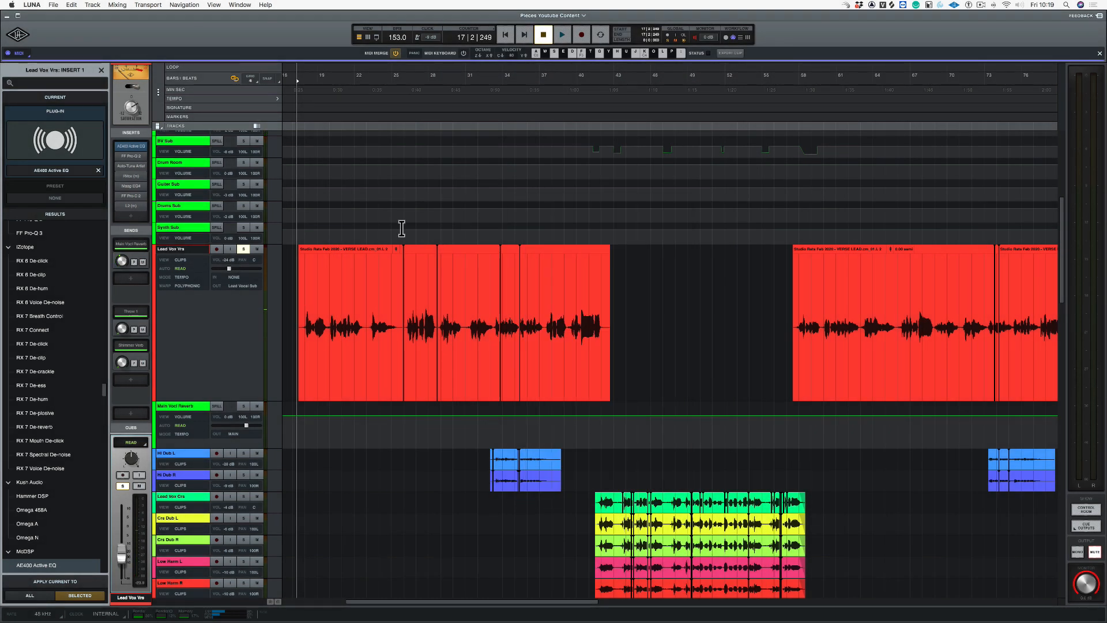
# Step: Play the verse in the full mix to judge the new reverb, with the Main Vocl Reverb bus selected
pyautogui.press('space')
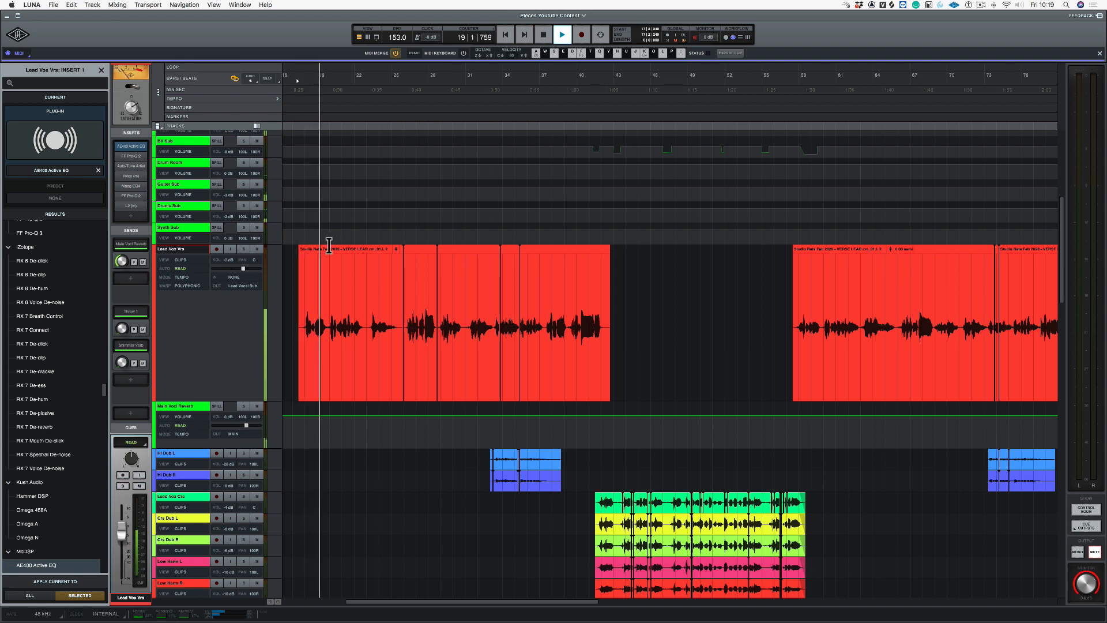
pyautogui.click(195, 407)
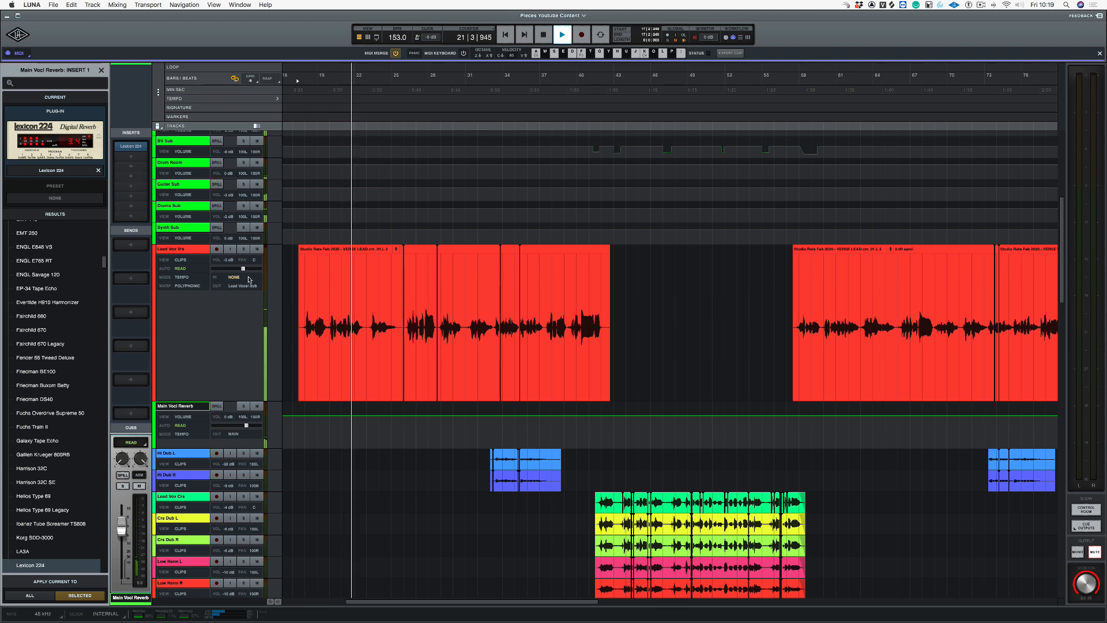
pyautogui.press('space')
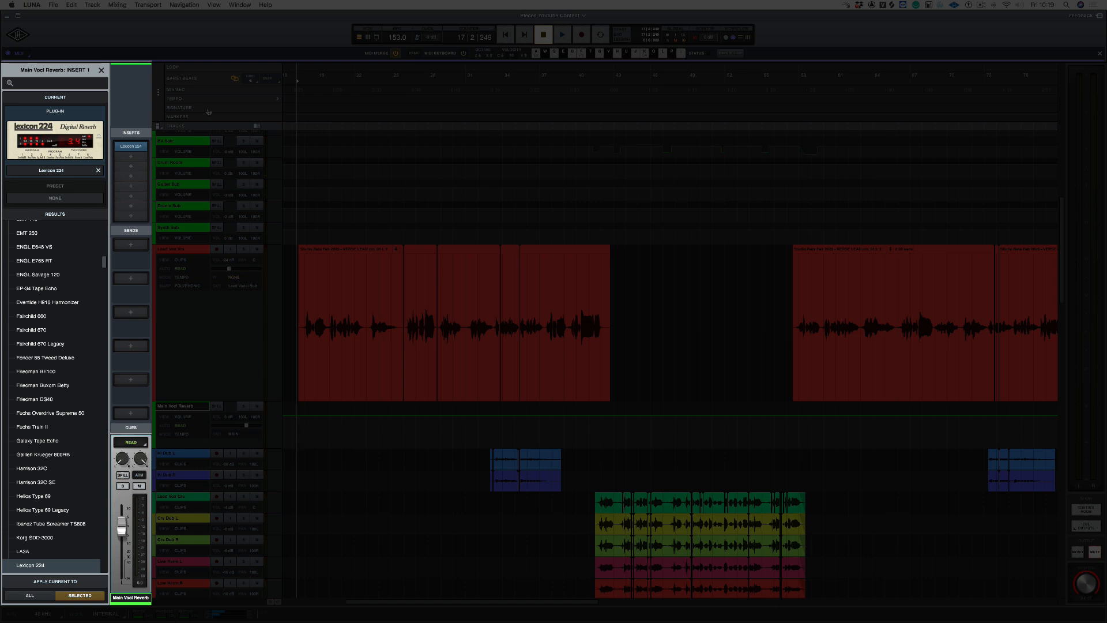
# Step: Add FF Pro-Q 3 to the second insert of the Main Vocl Reverb bus with a low cut at about 62 Hz
pyautogui.click(128, 157)
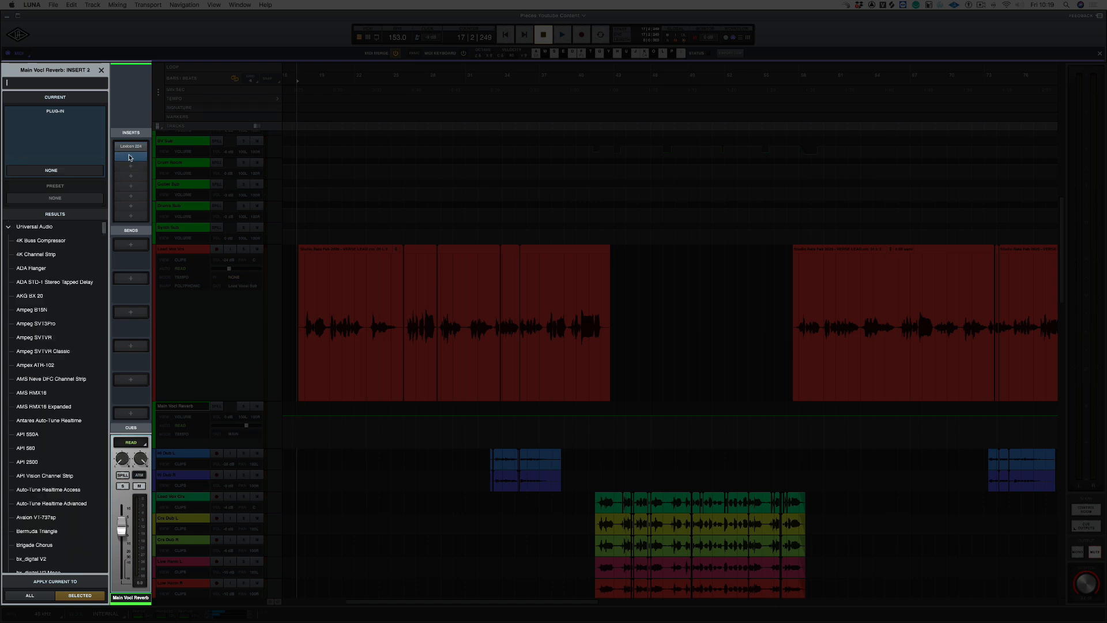
pyautogui.write('pro')
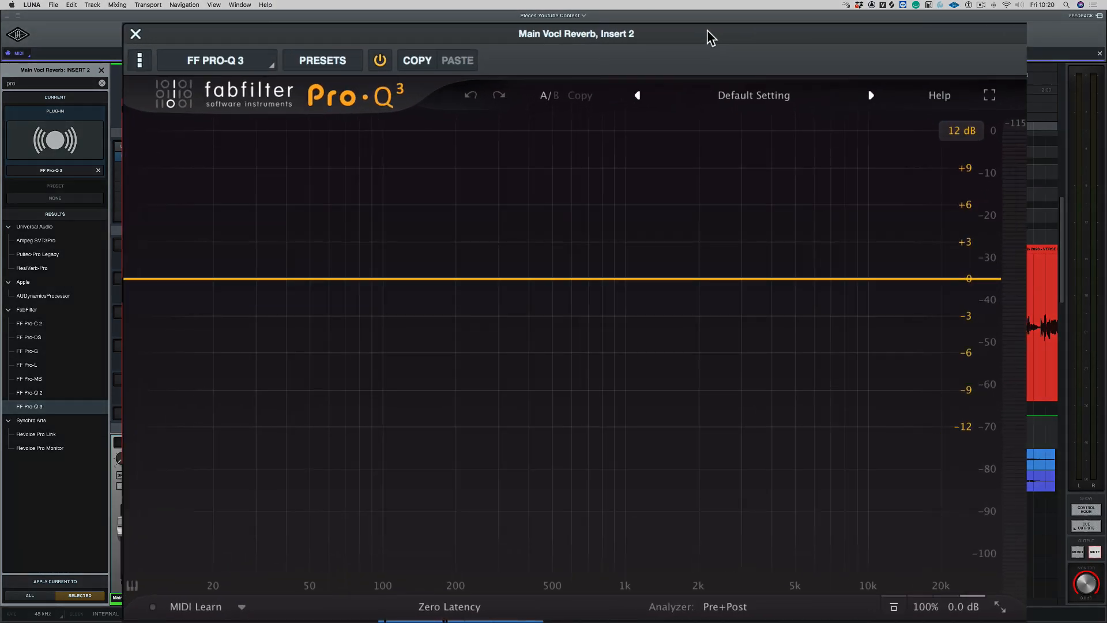
pyautogui.doubleClick(139, 281)
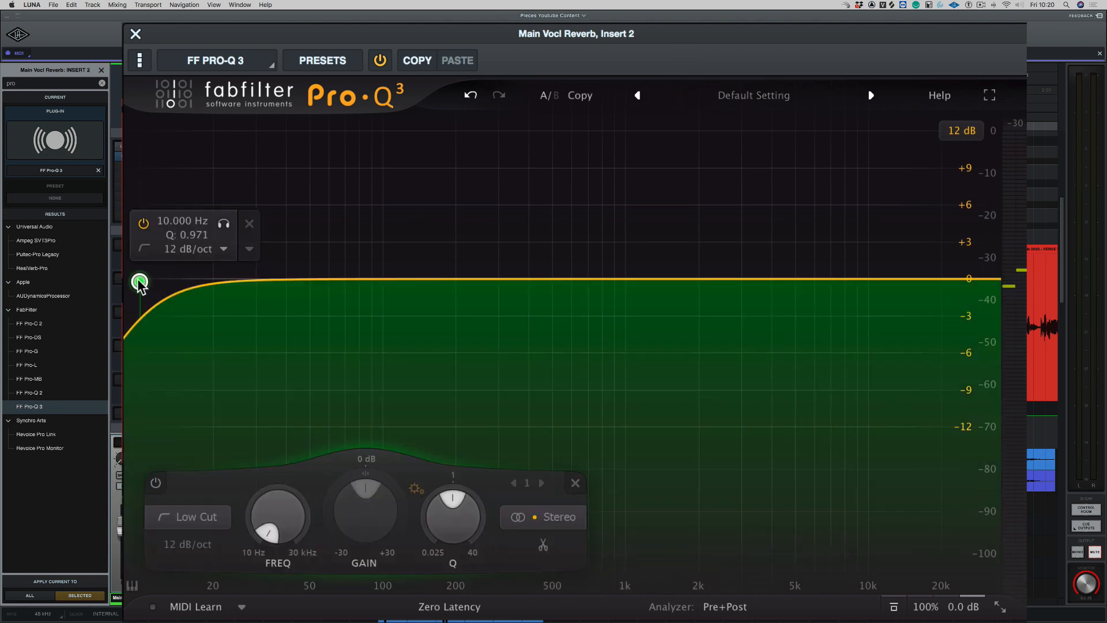
pyautogui.moveTo(139, 281); pyautogui.dragTo(332, 289)
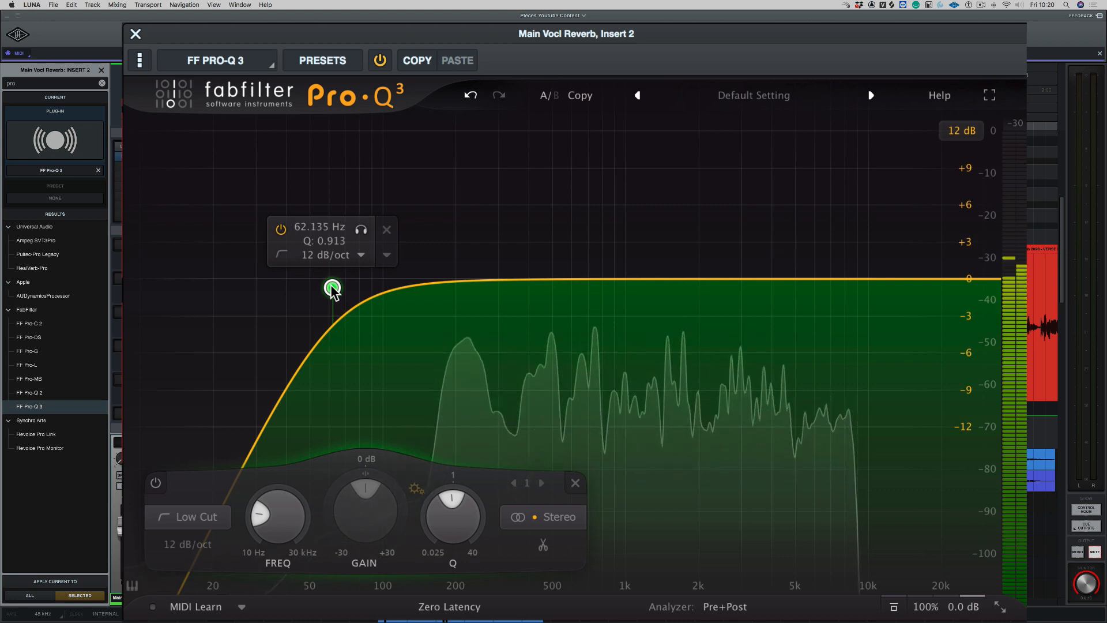
# Step: Add a high shelf in Pro-Q 3 that lowers the reverb's highs by about 2 dB, and close the plug-in
pyautogui.click(861, 279)
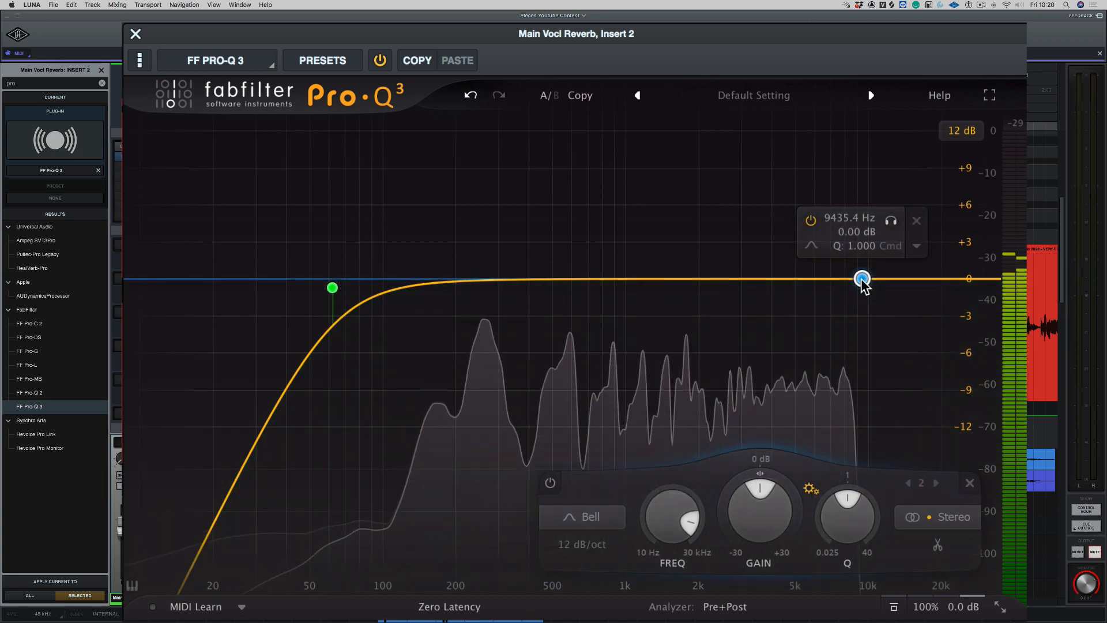
pyautogui.click(585, 519)
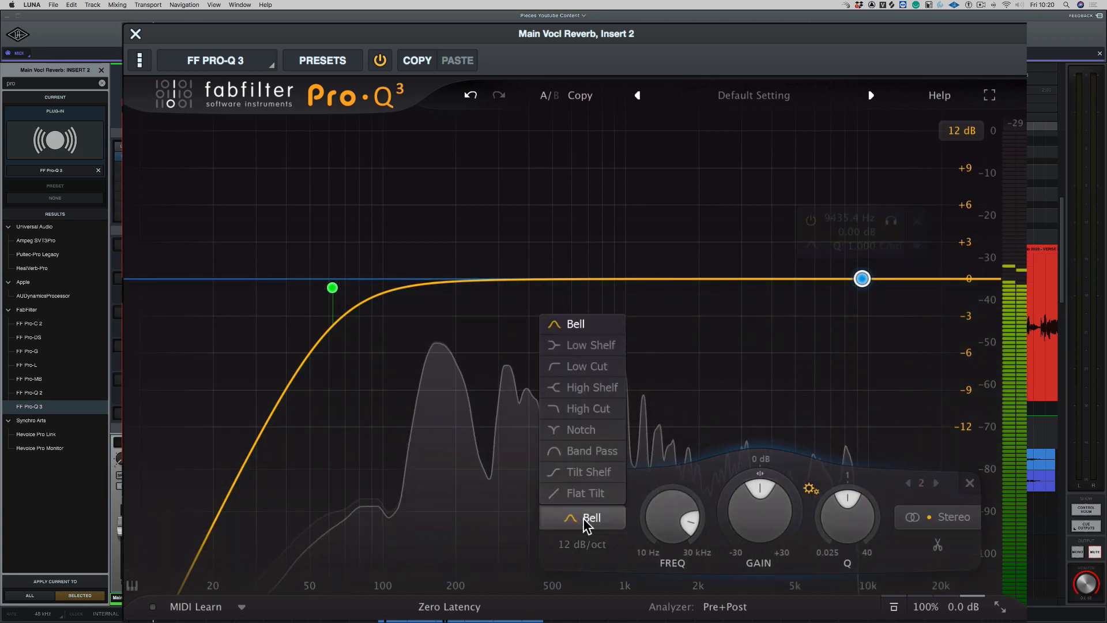
pyautogui.click(602, 388)
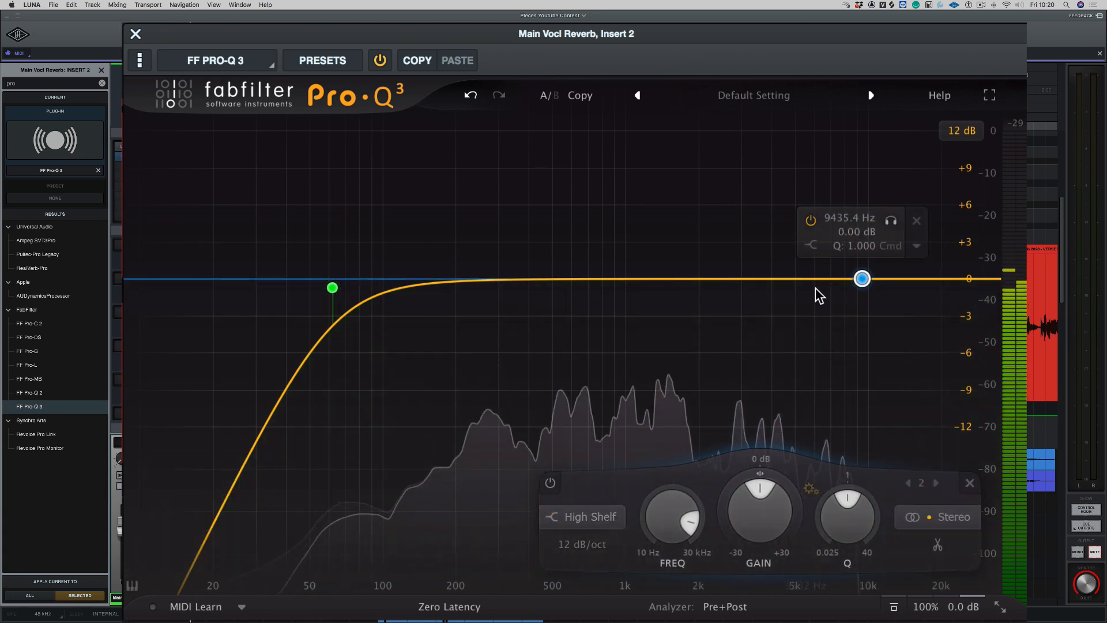
pyautogui.moveTo(862, 282); pyautogui.dragTo(782, 310)
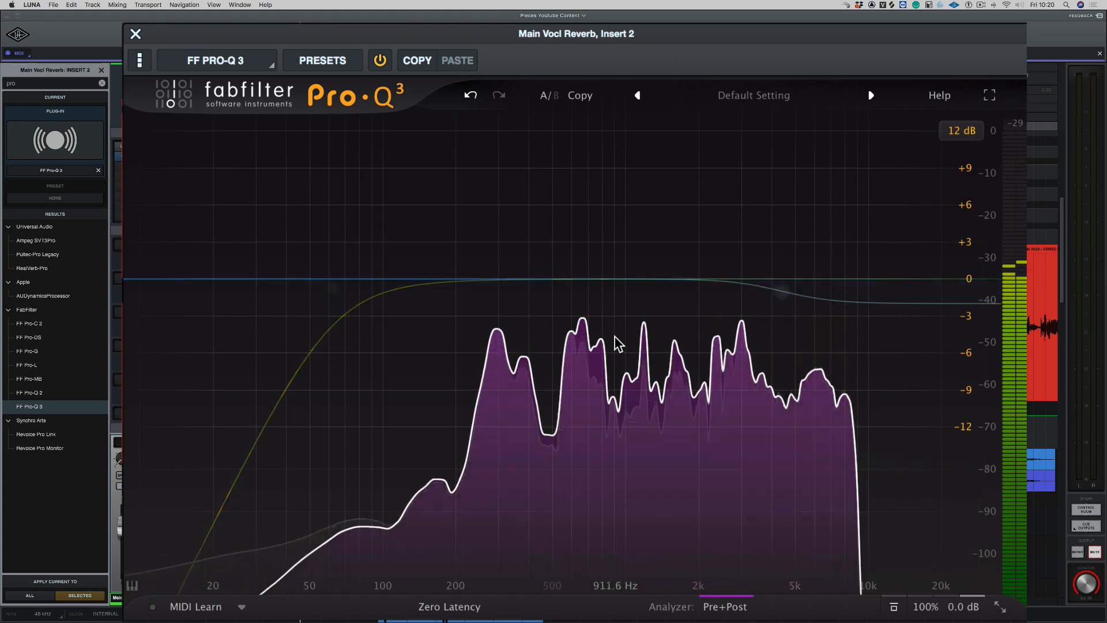
pyautogui.press('space')
pyautogui.click(385, 216)
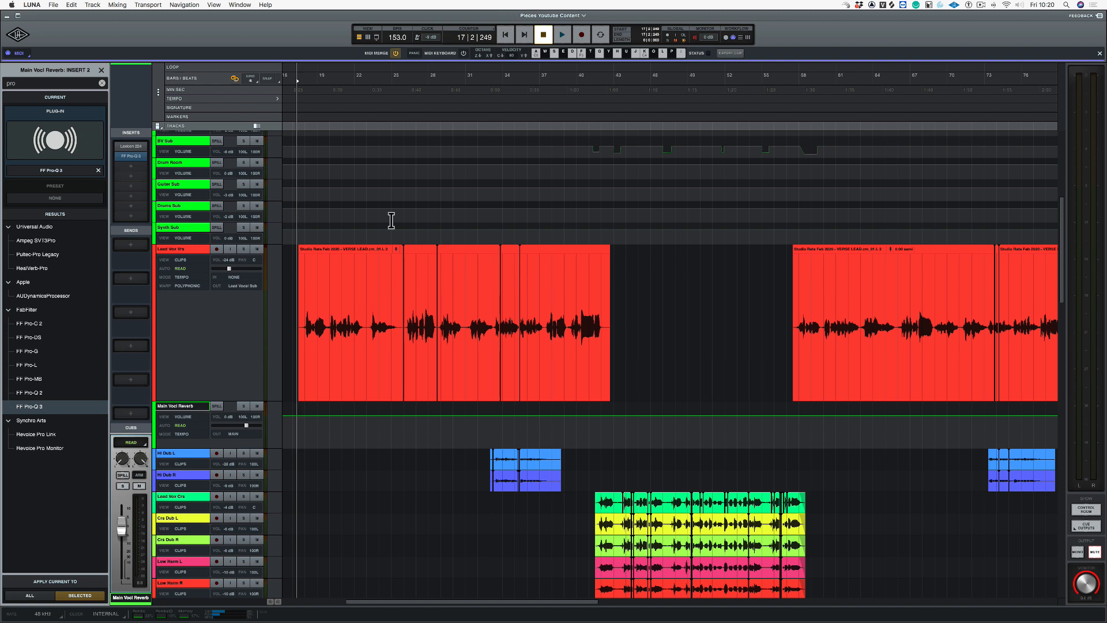
# Step: Route send 2 of the Lead Vox Vrs track to a new stereo Neve Summing bus named Captiold chambers vocal
pyautogui.click(173, 250)
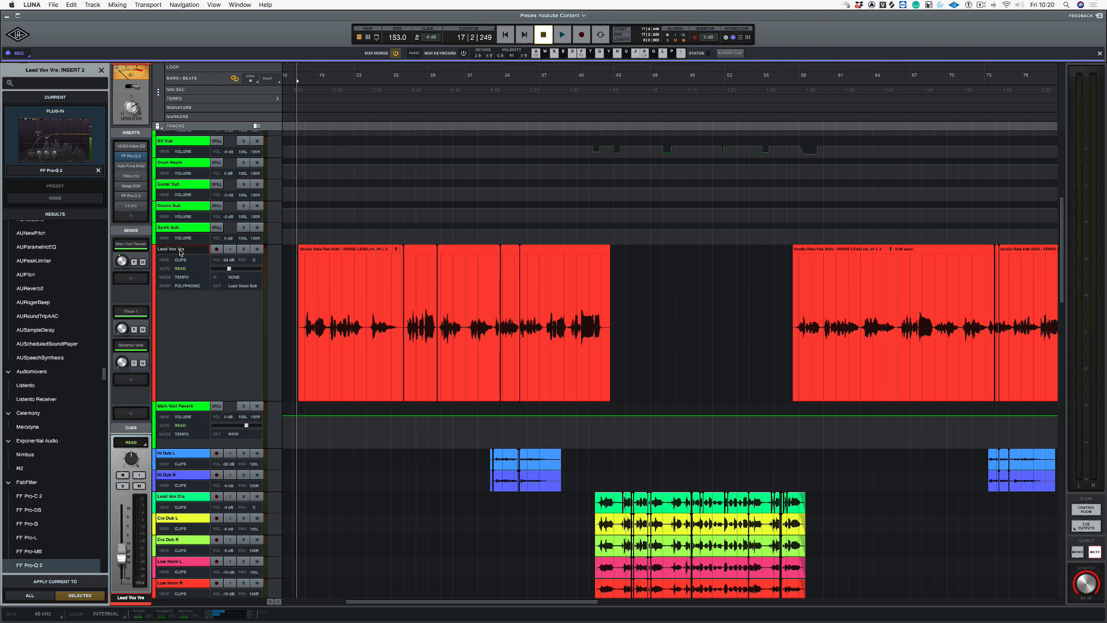
pyautogui.click(131, 278)
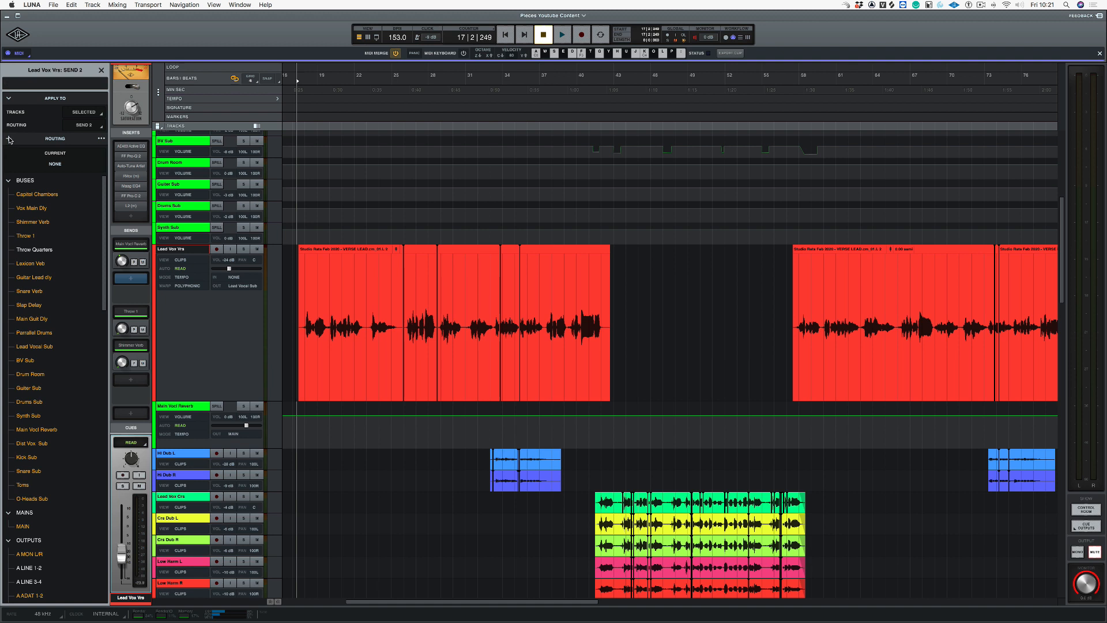
pyautogui.click(9, 139)
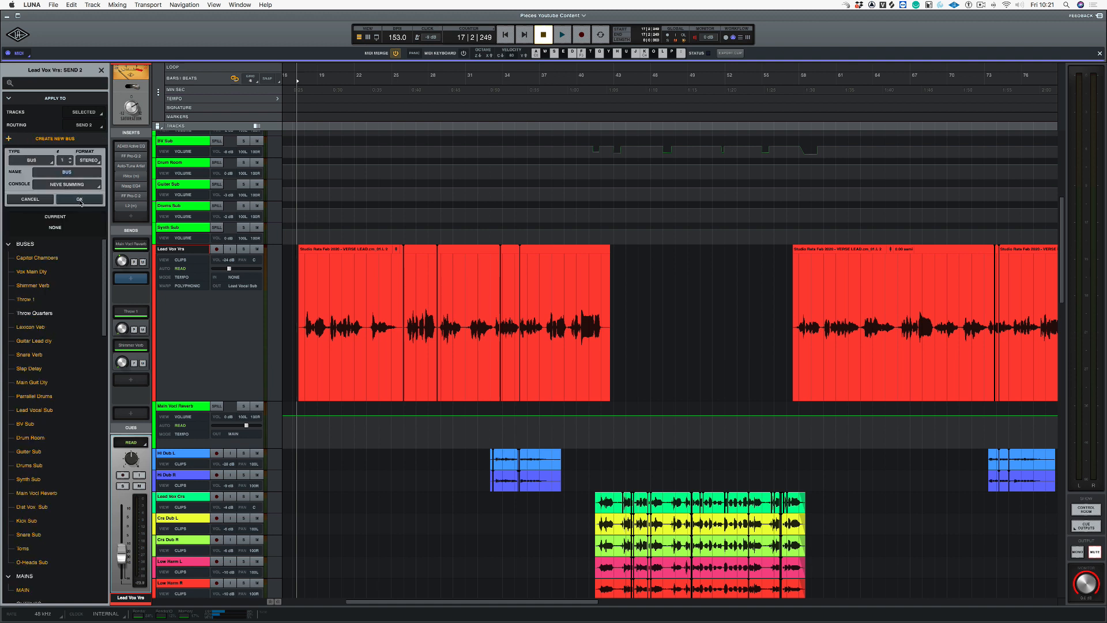
pyautogui.write('Captiold chambers')
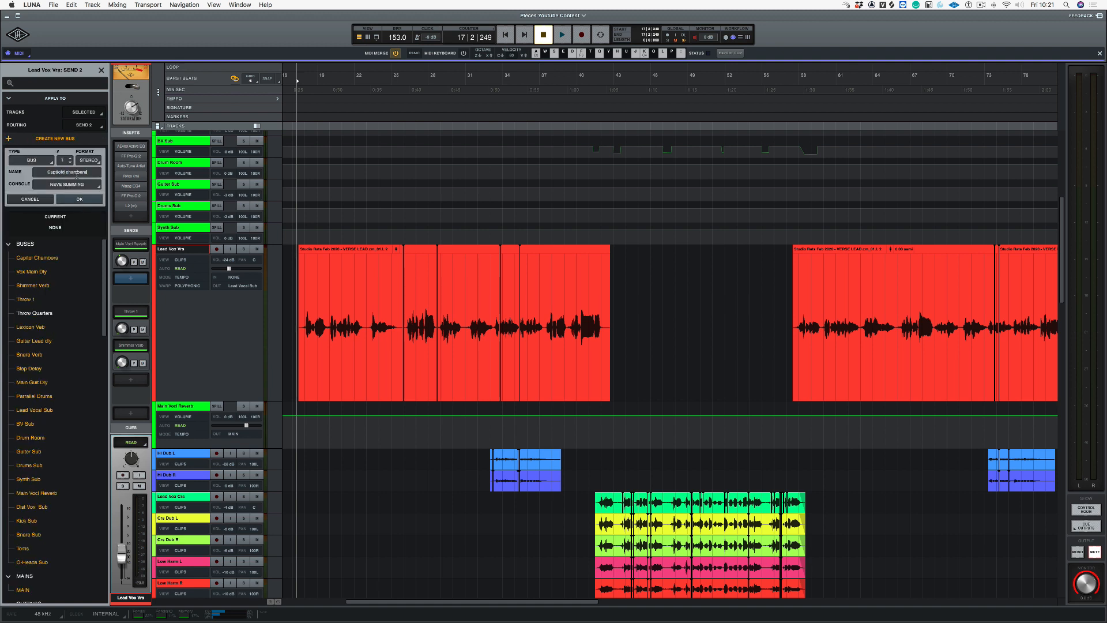
pyautogui.write(' vocal')
pyautogui.press('Return')
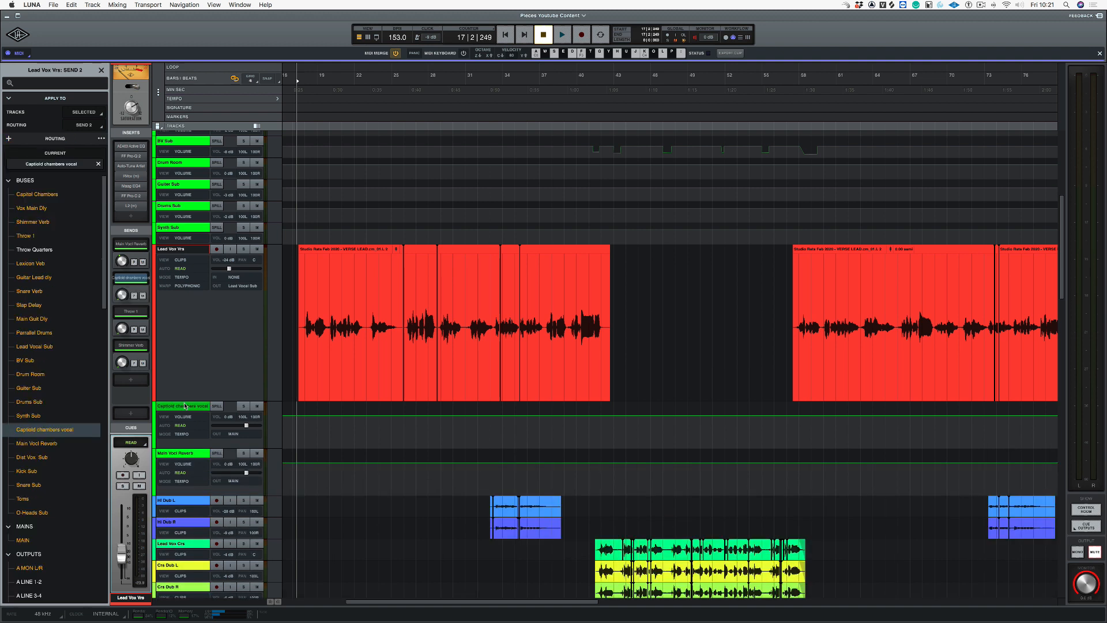
# Step: Load Capitol Chambers on the first insert of the Captiold chambers vocal bus
pyautogui.click(185, 405)
pyautogui.click(128, 148)
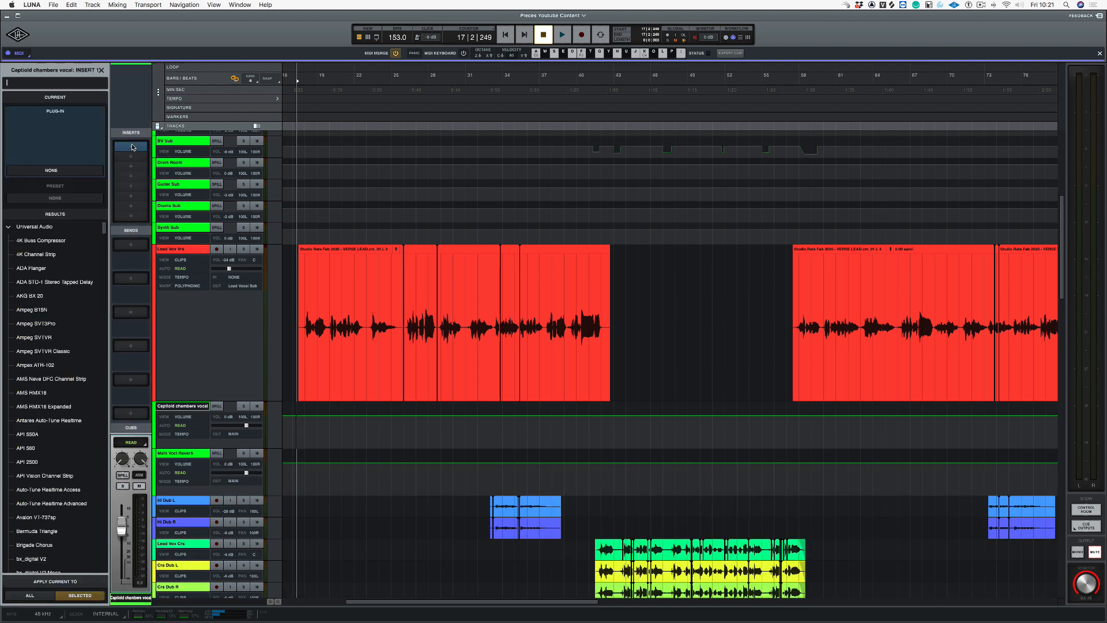
pyautogui.write('capit')
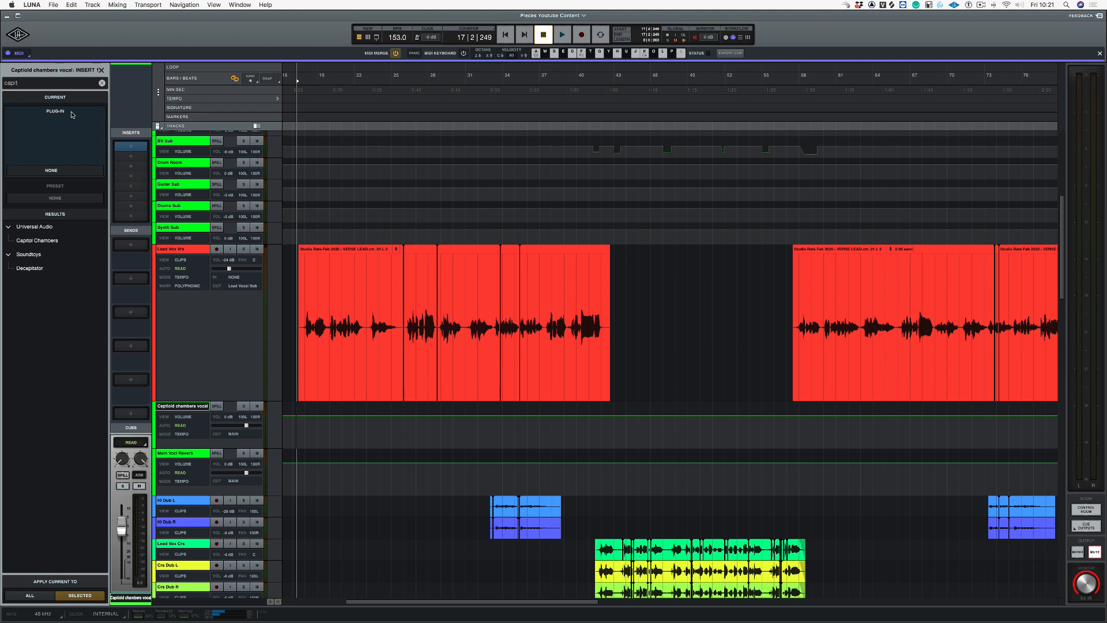
pyautogui.click(39, 241)
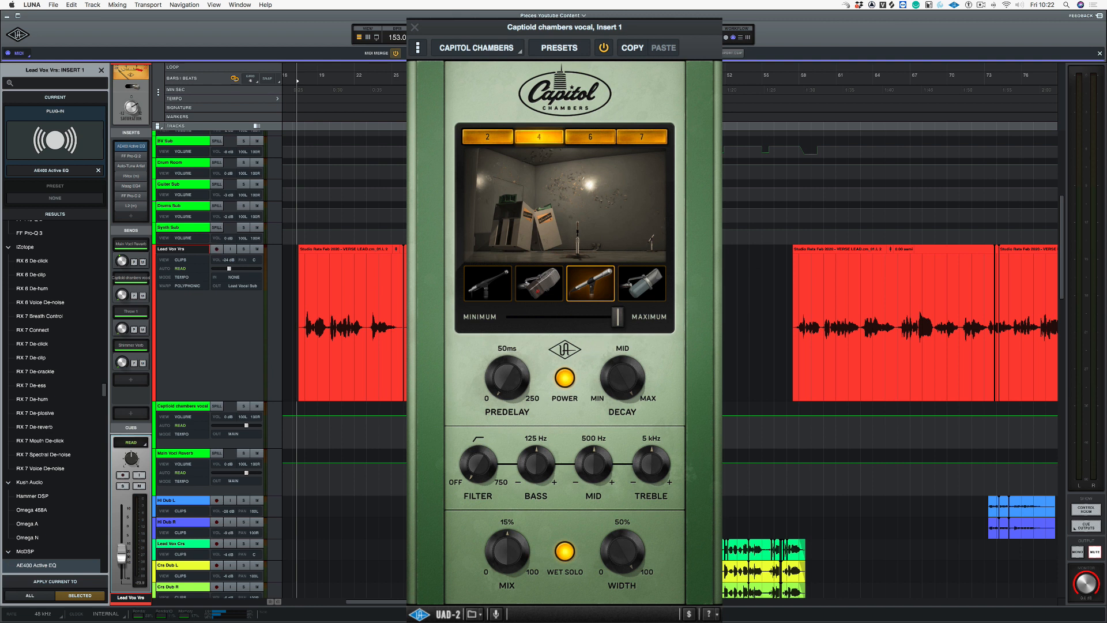
# Step: Play the verse, raise the Lead Vox Vrs send to the Captiold chambers vocal bus, and solo the vocal track
pyautogui.press('space')
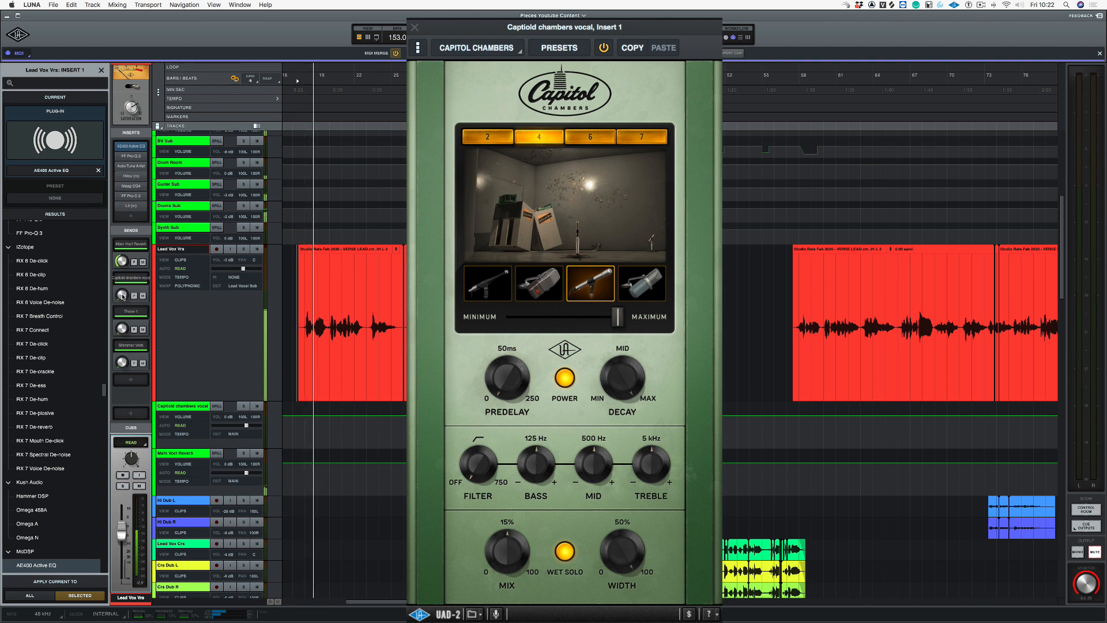
pyautogui.moveTo(121, 284); pyautogui.dragTo(118, 259)
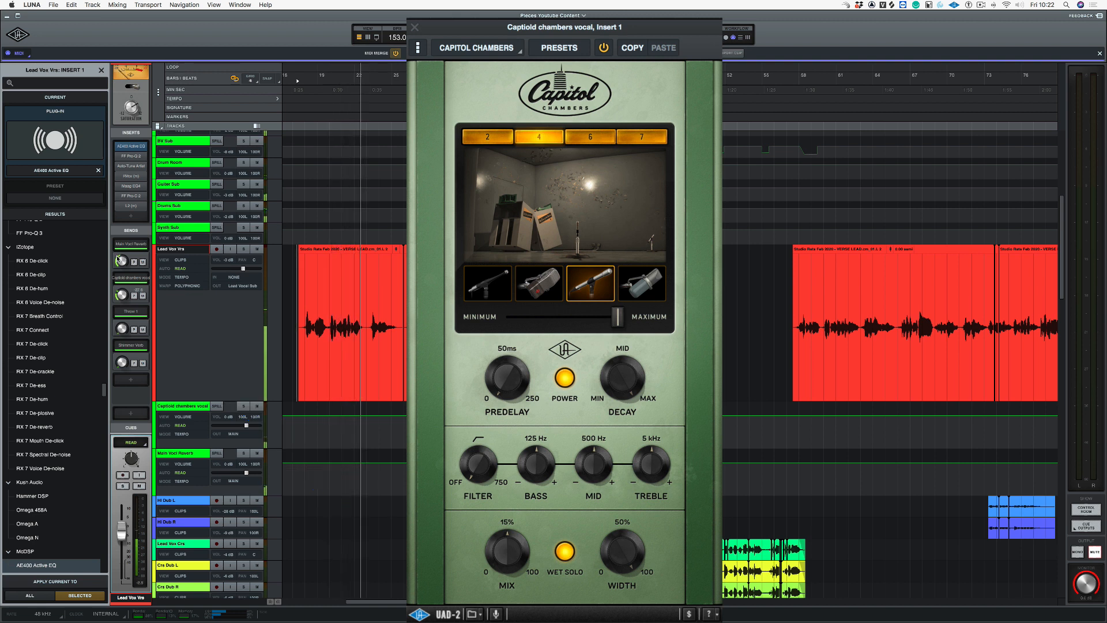
pyautogui.click(243, 250)
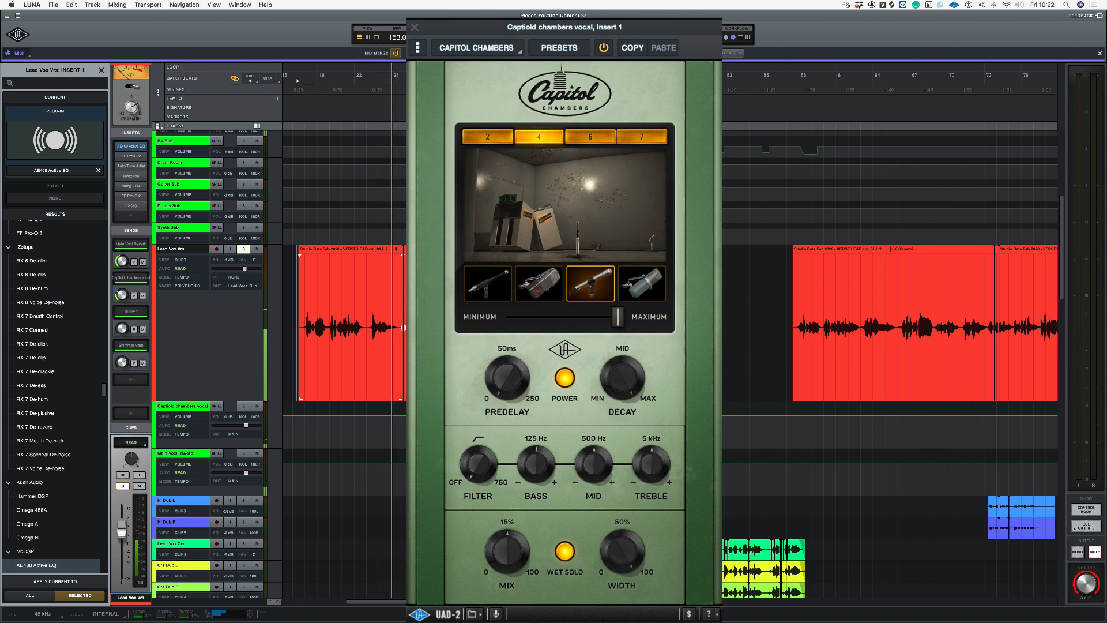
# Step: Close Capitol Chambers and unsolo Lead Vox Vrs to hear the chamber reverb in the full mix, and stop playback
pyautogui.click(297, 235)
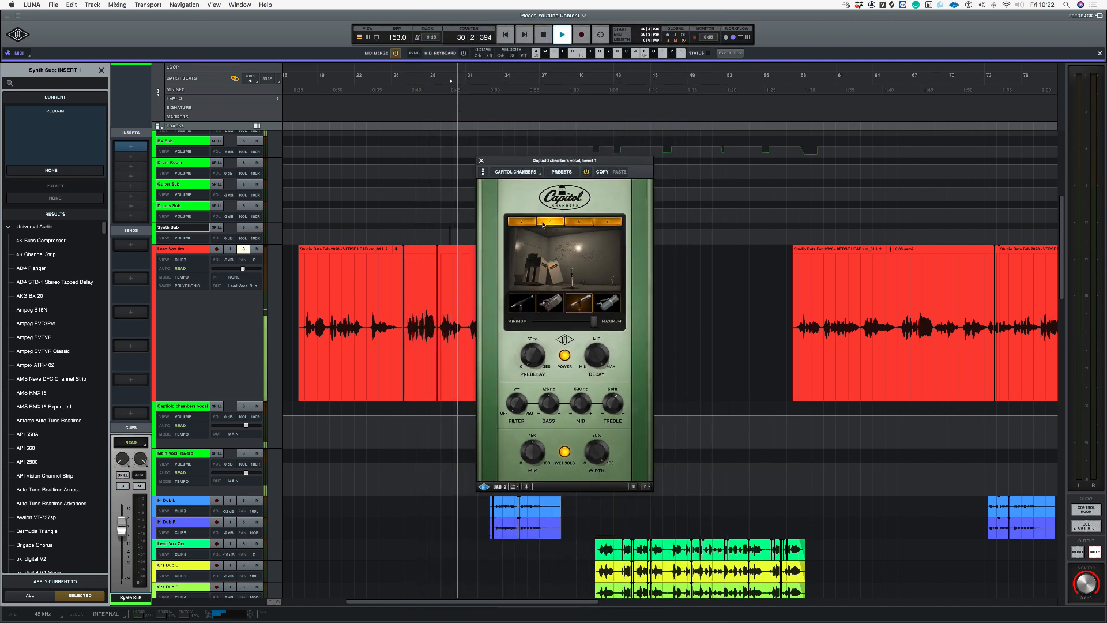
pyautogui.click(482, 161)
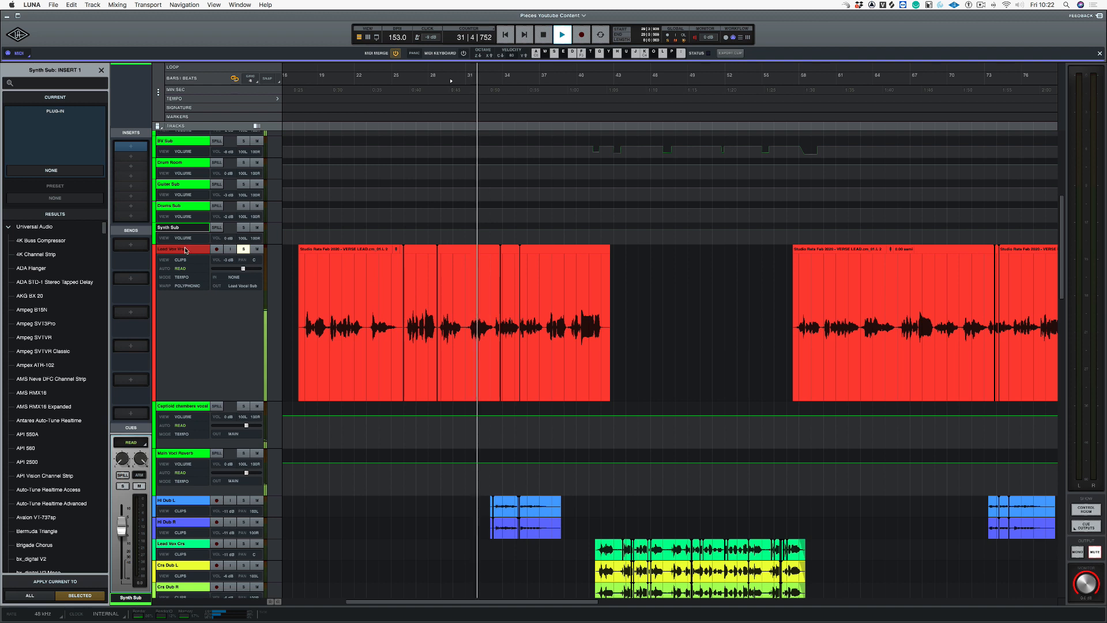
pyautogui.click(244, 250)
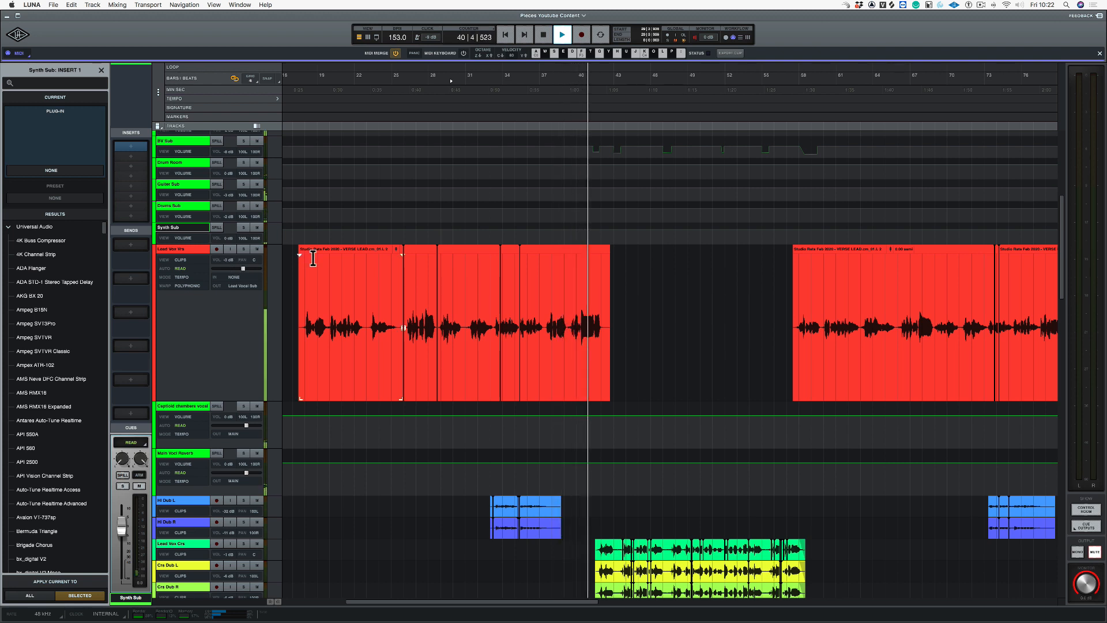
pyautogui.press('space')
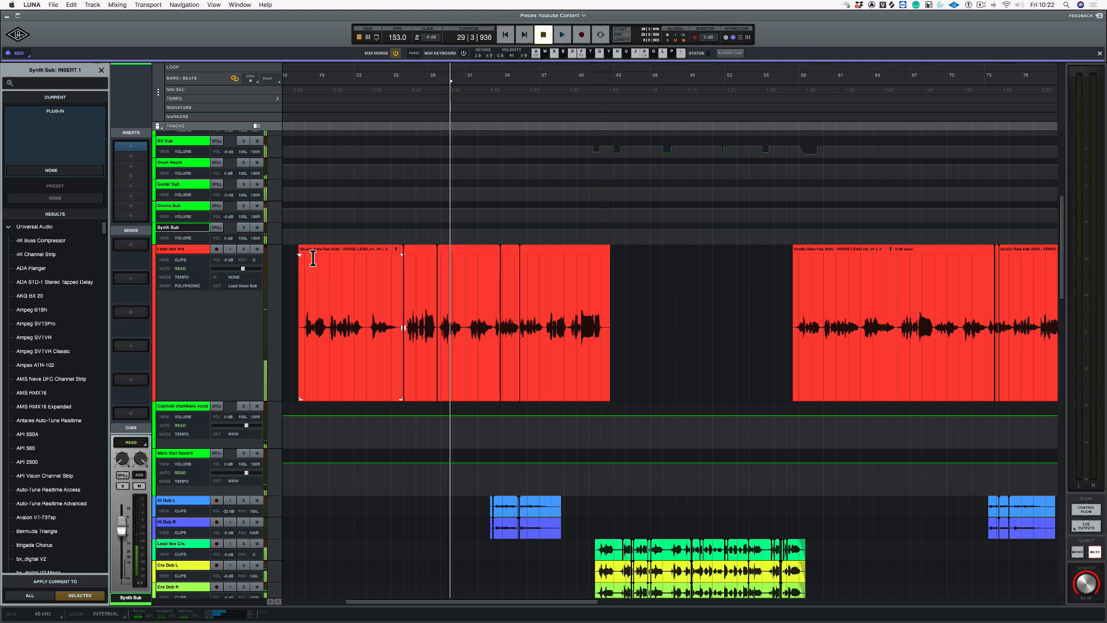
# Step: Route send 5 of the Lead Vox Vrs track to a new stereo Neve Summing bus named Vocals main Dly
pyautogui.click(184, 252)
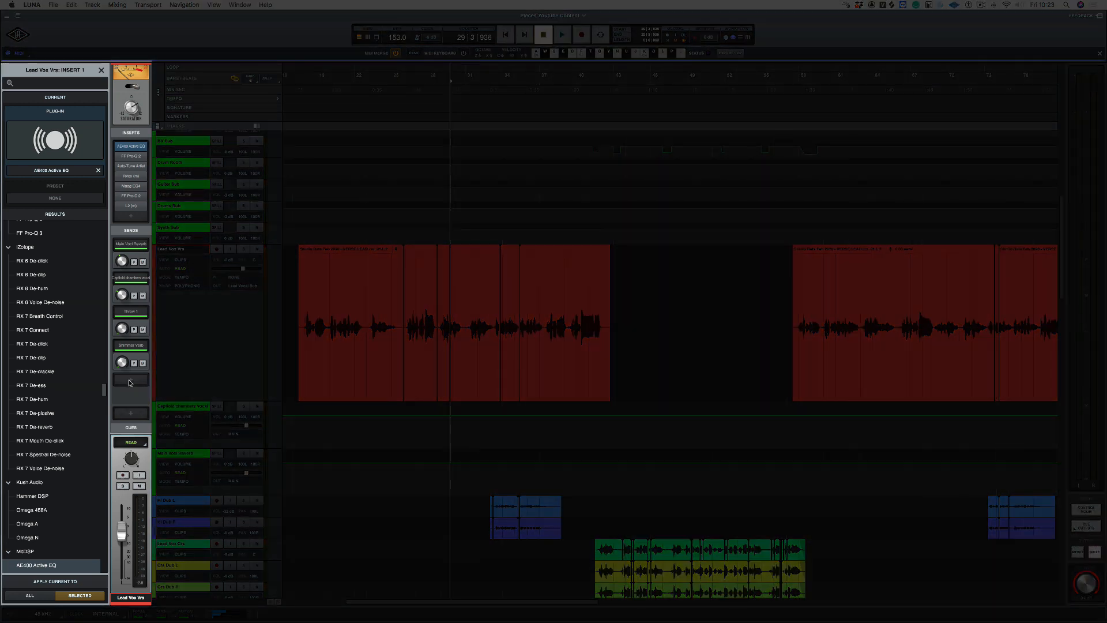
pyautogui.click(130, 380)
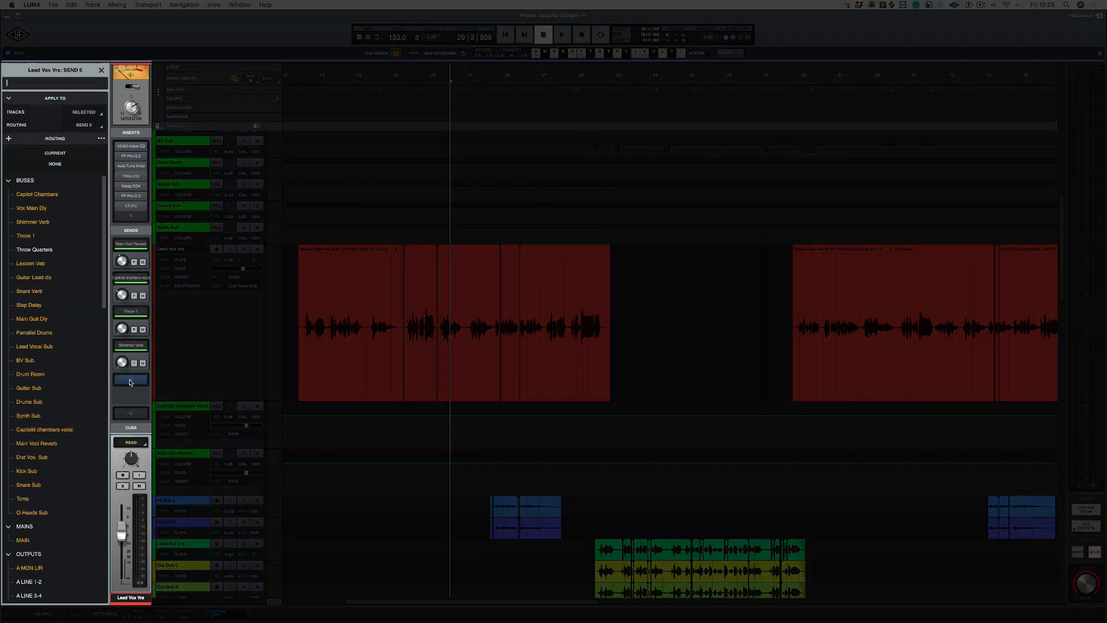
pyautogui.click(9, 139)
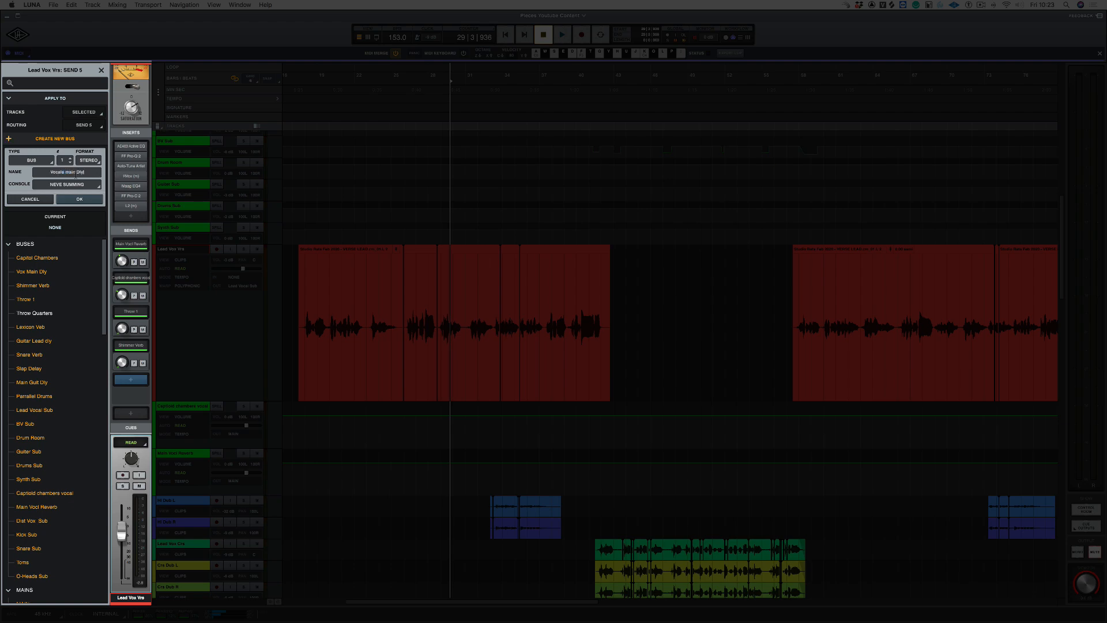
pyautogui.write('Vocals main Dly')
pyautogui.press('Return')
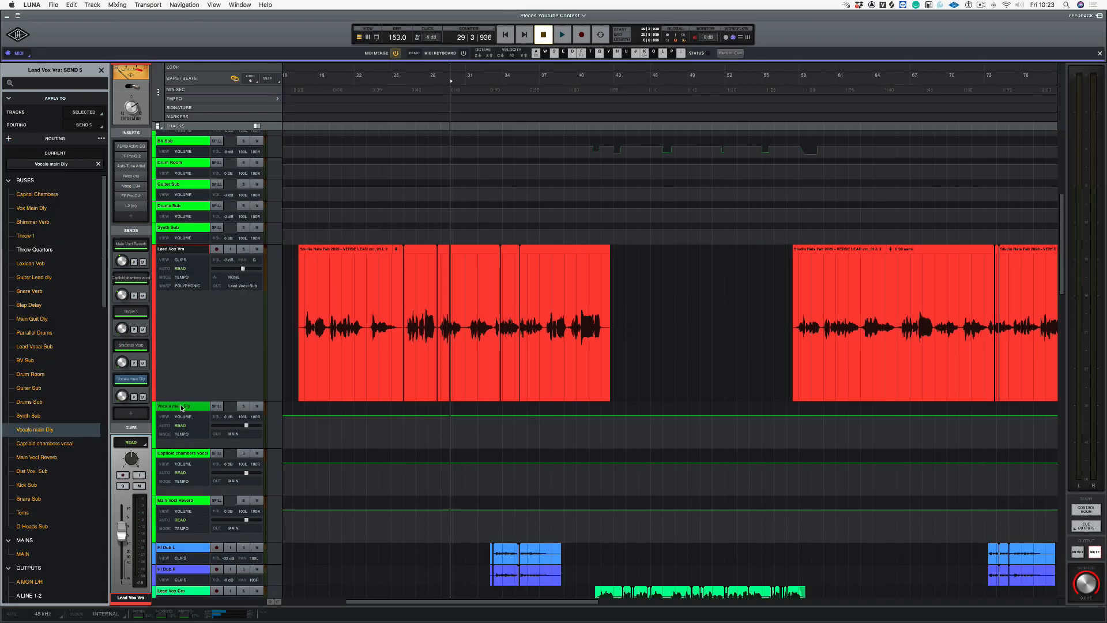
# Step: Load Soundtoys EchoBoy on the first insert of the Vocals main Dly bus and place its window over the arrangement
pyautogui.click(130, 146)
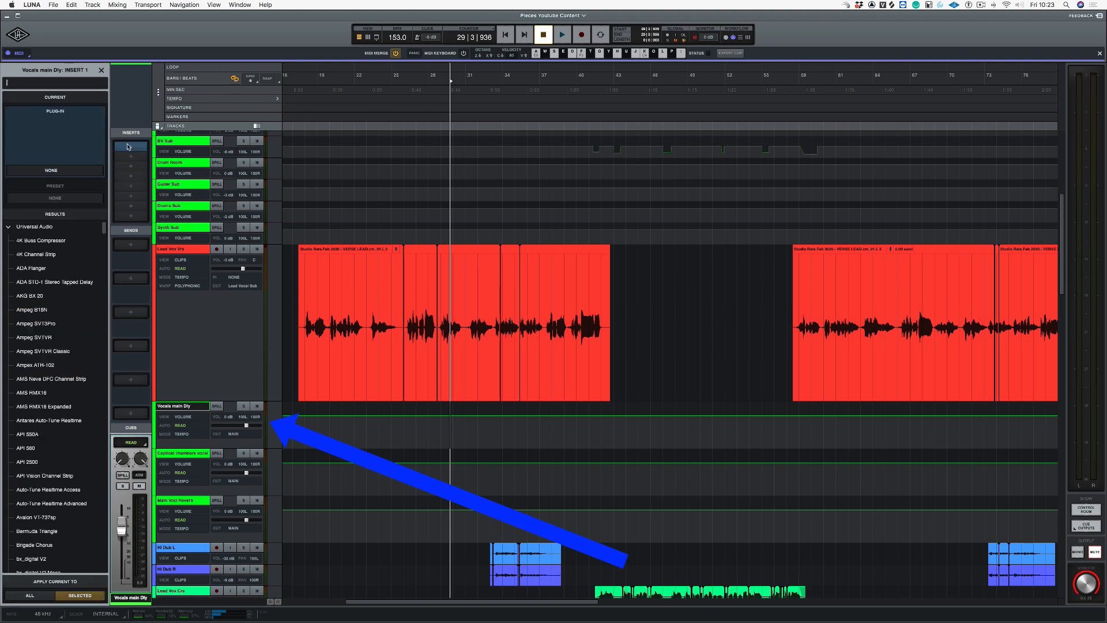
pyautogui.doubleClick(23, 283)
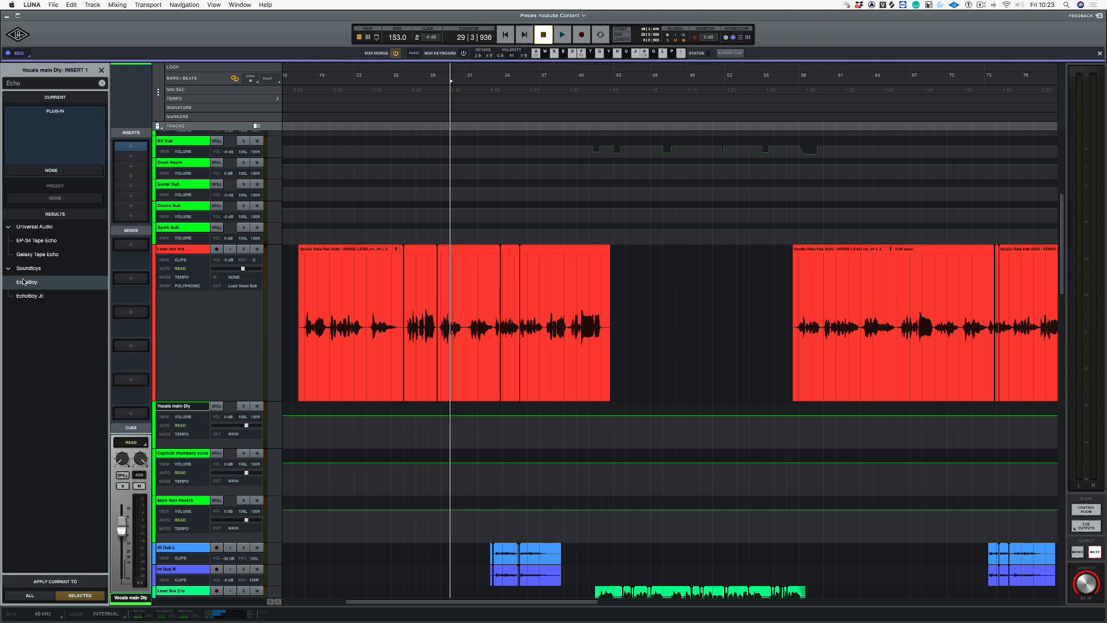
pyautogui.moveTo(483, 174); pyautogui.dragTo(608, 232)
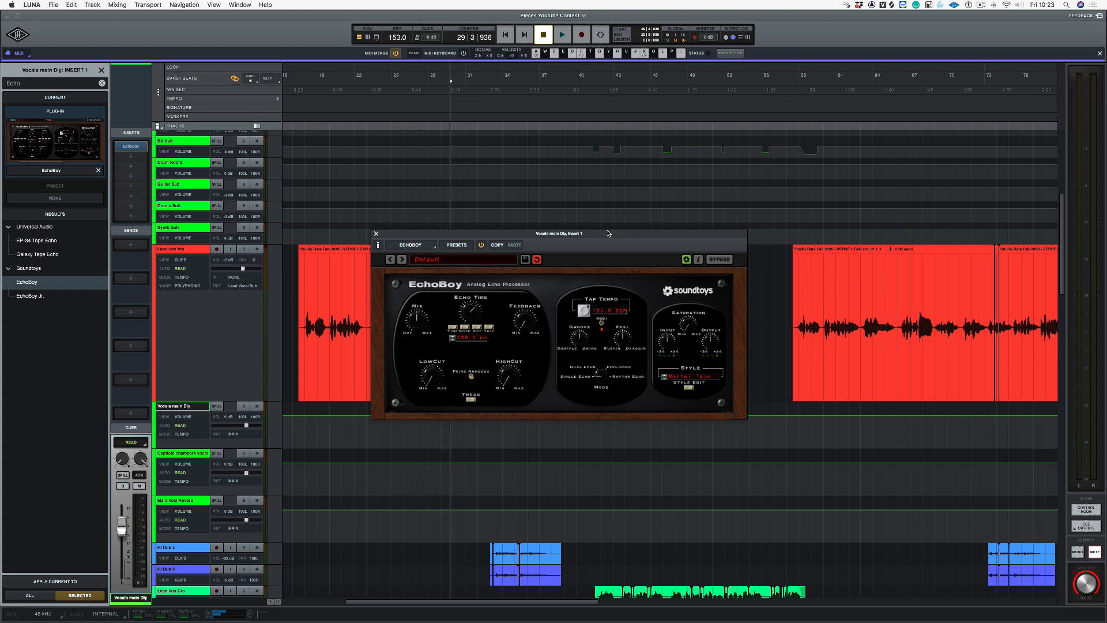
# Step: Balance the Lead Vox Vrs send level into the Vocals main Dly bus by ear, replaying the verse from bar 17
pyautogui.press('space')
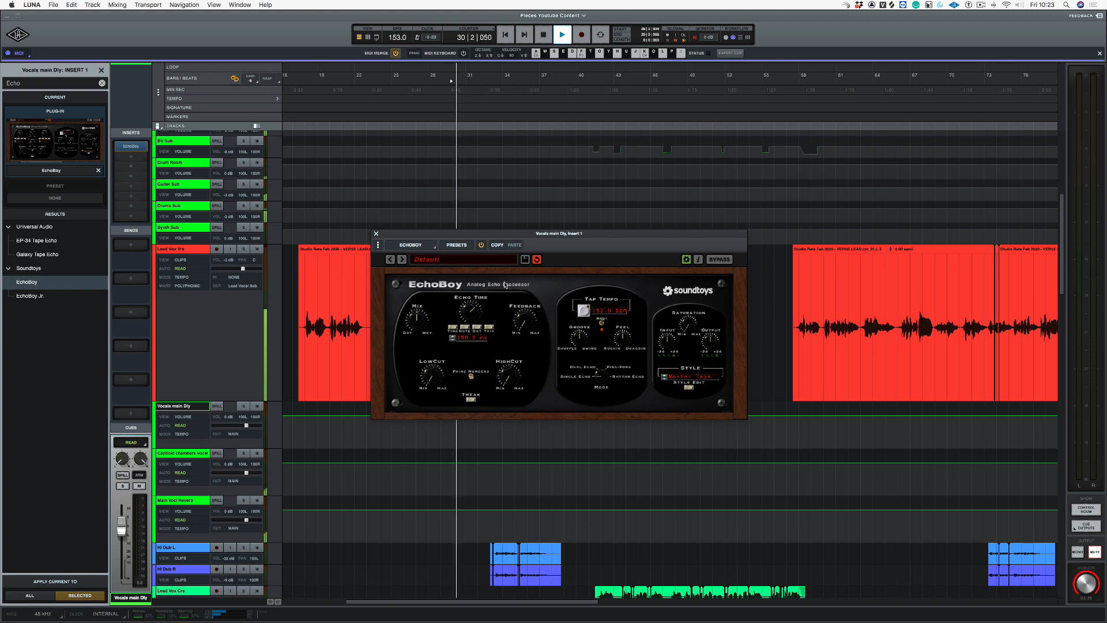
pyautogui.click(188, 248)
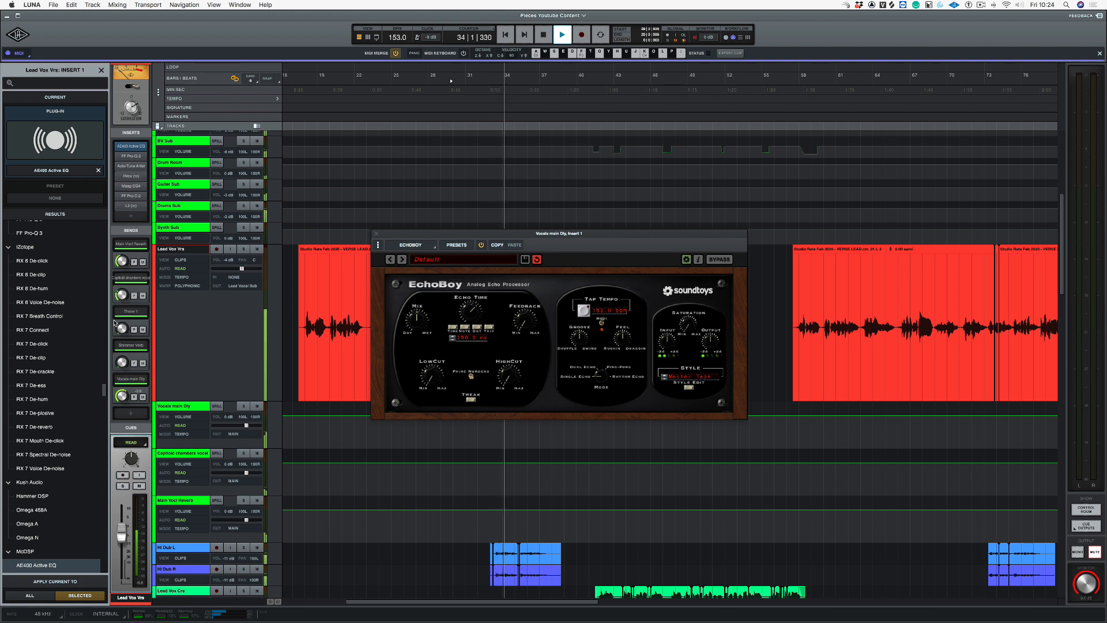
pyautogui.press('space')
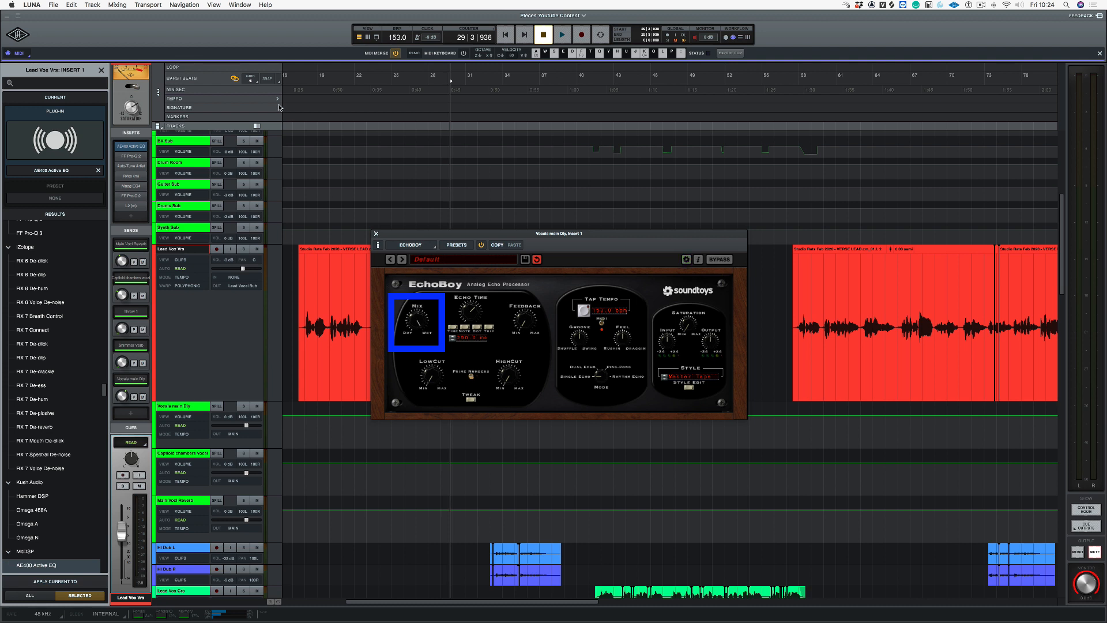
pyautogui.click(295, 82)
pyautogui.press('space')
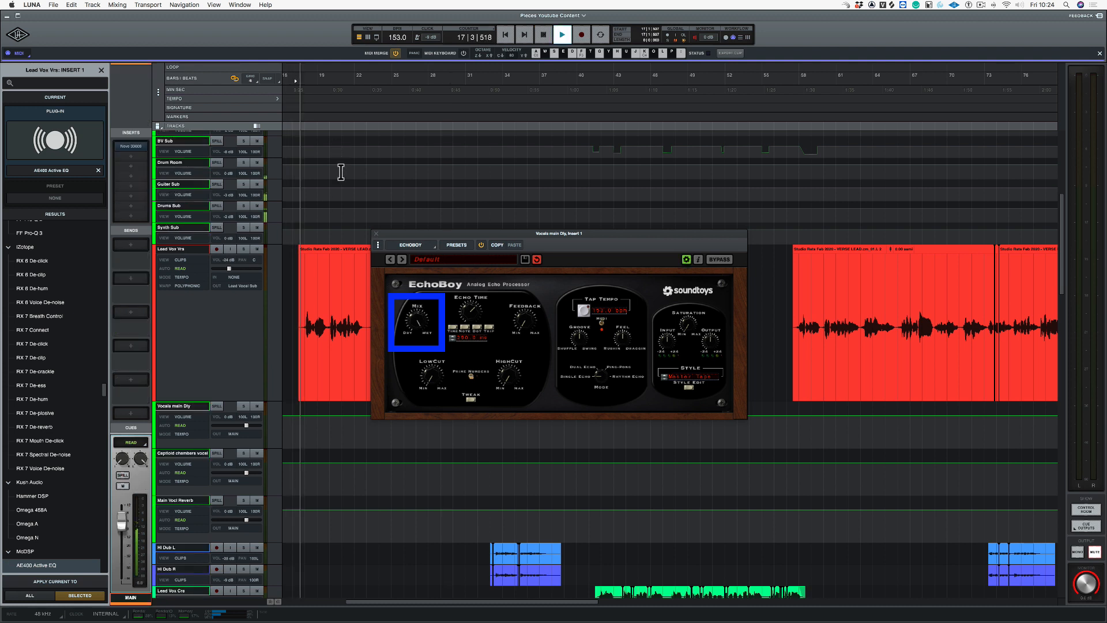
pyautogui.click(198, 249)
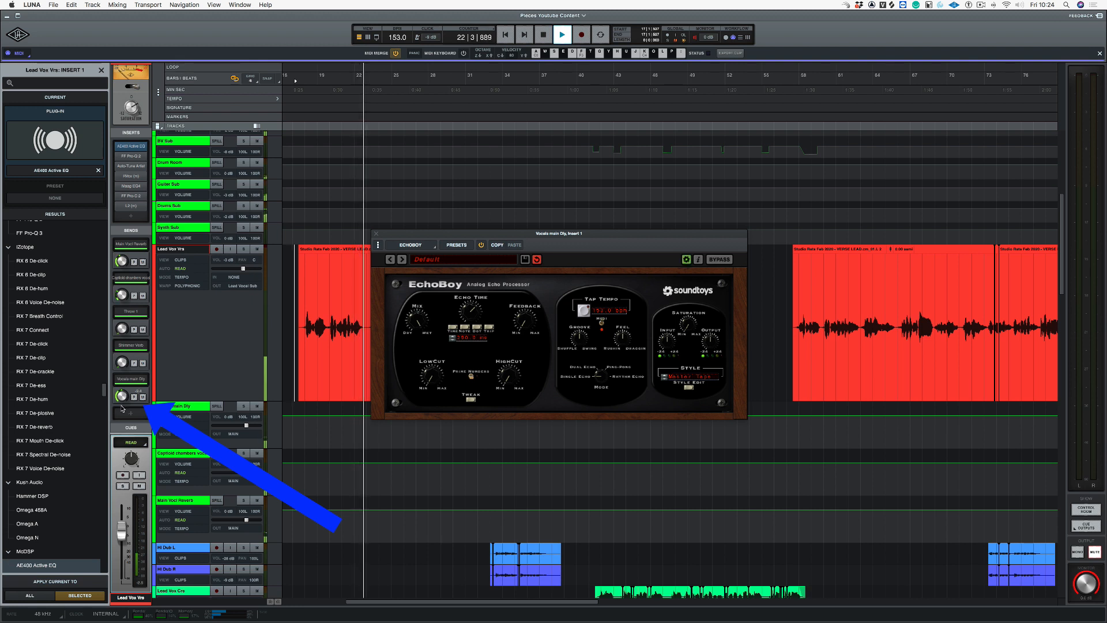
pyautogui.moveTo(121, 405); pyautogui.dragTo(119, 415)
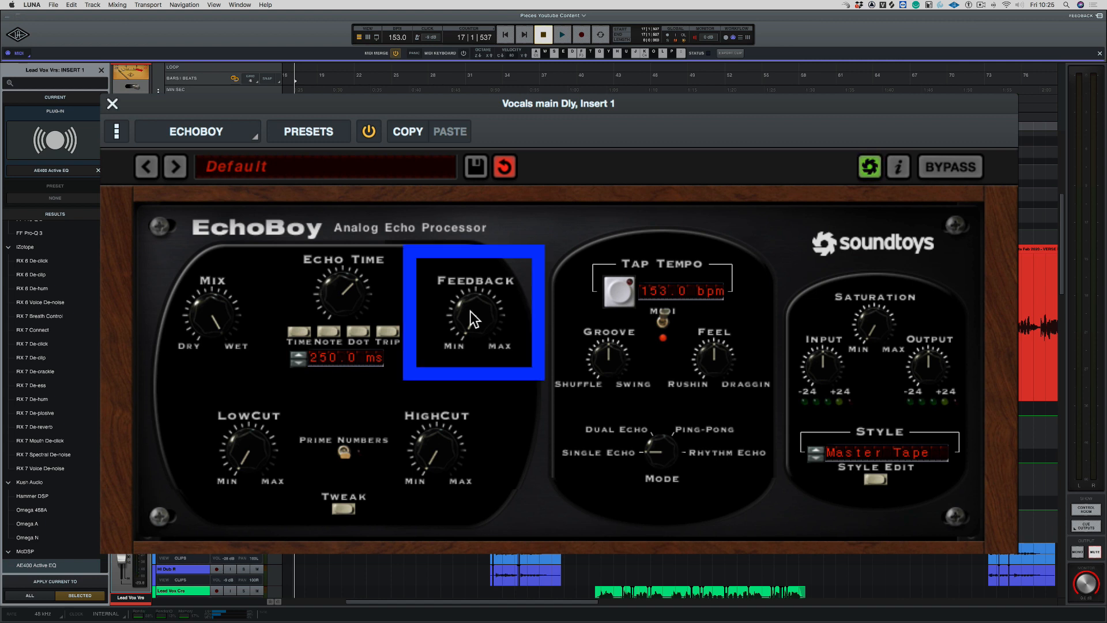
# Step: During playback, raise EchoBoy's Feedback to about a third and its LowCut and HighCut to just under halfway, and stop playback
pyautogui.press('space')
pyautogui.moveTo(470, 311); pyautogui.dragTo(463, 259)
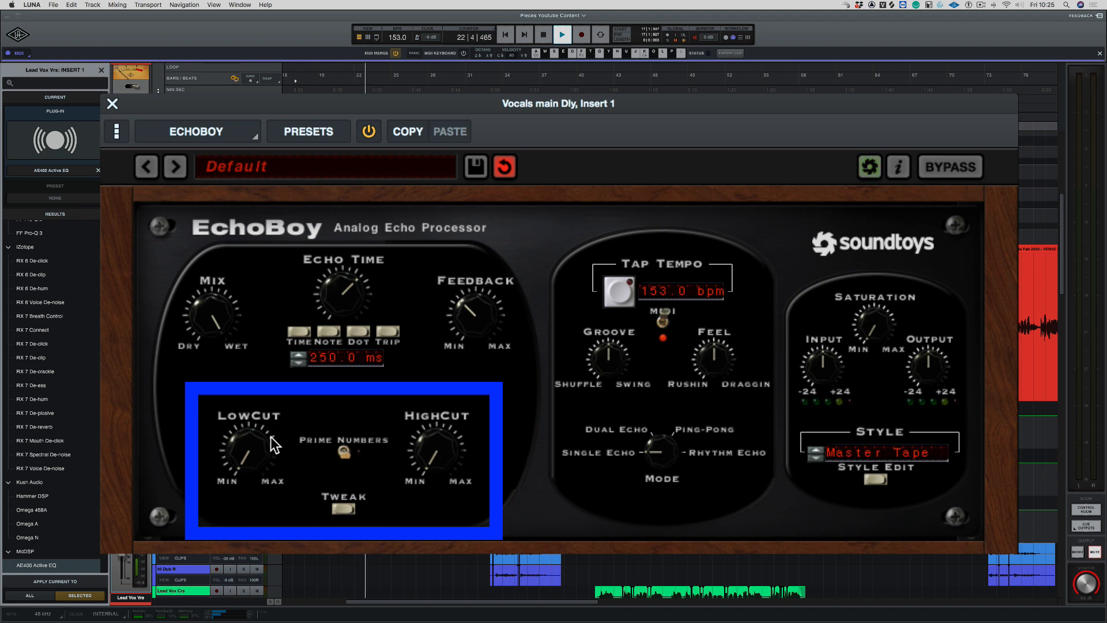
pyautogui.moveTo(273, 444); pyautogui.dragTo(225, 372)
pyautogui.moveTo(409, 457); pyautogui.dragTo(403, 382)
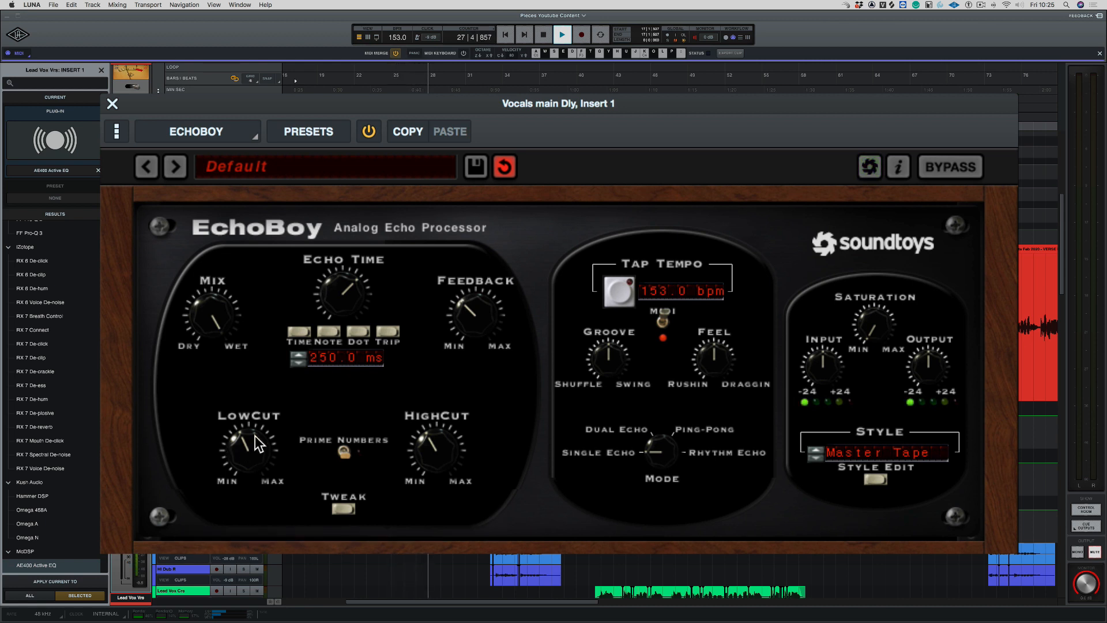
pyautogui.press('space')
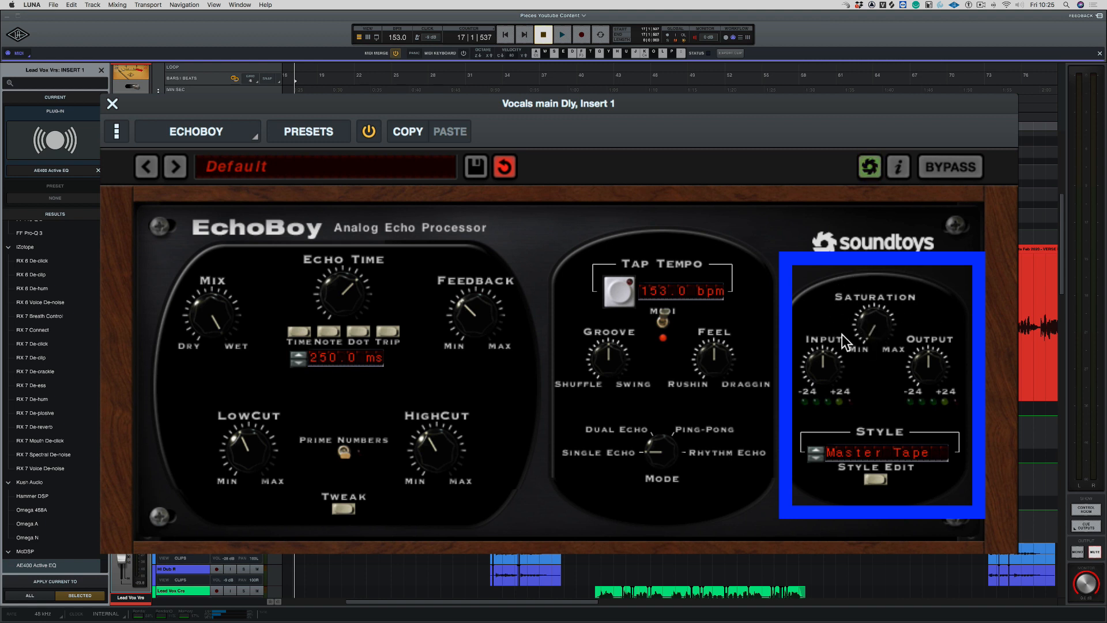
# Step: Play the verse in the full mix with the filtered delay and close EchoBoy
pyautogui.press('space')
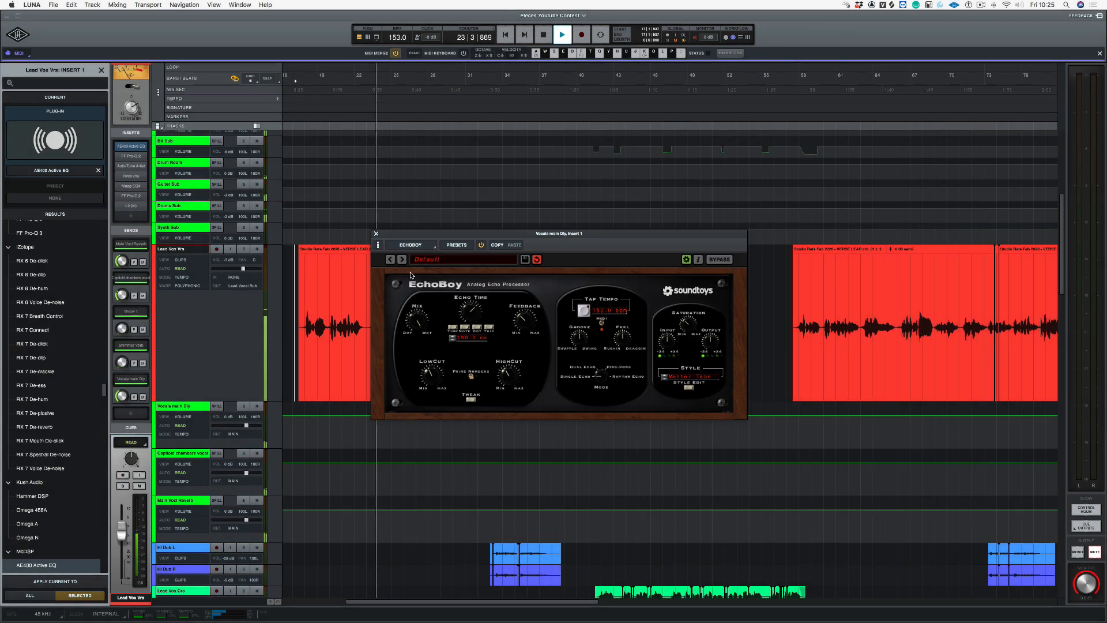
pyautogui.click(376, 234)
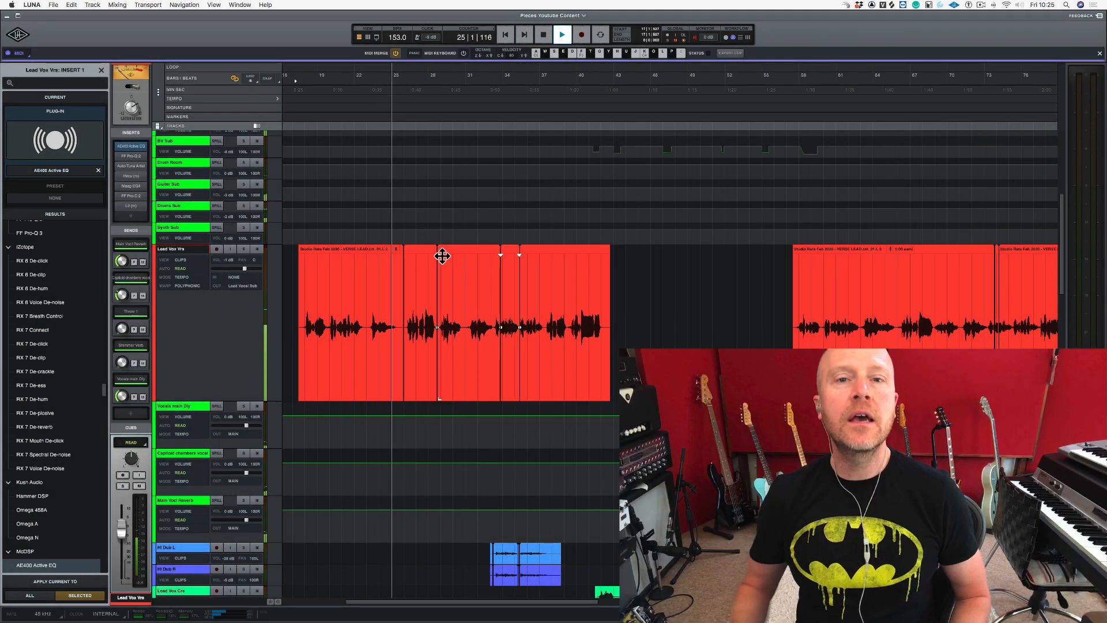